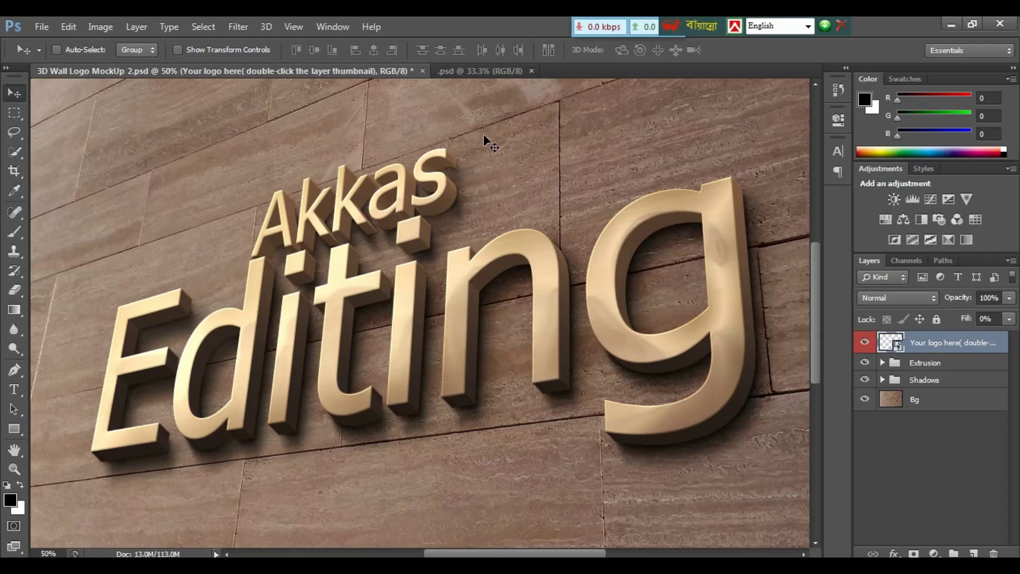
# - Fit the whole wall mockup in view and locate the 'Your logo here' logo layer
pyautogui.hotkey('ctrl', '-')
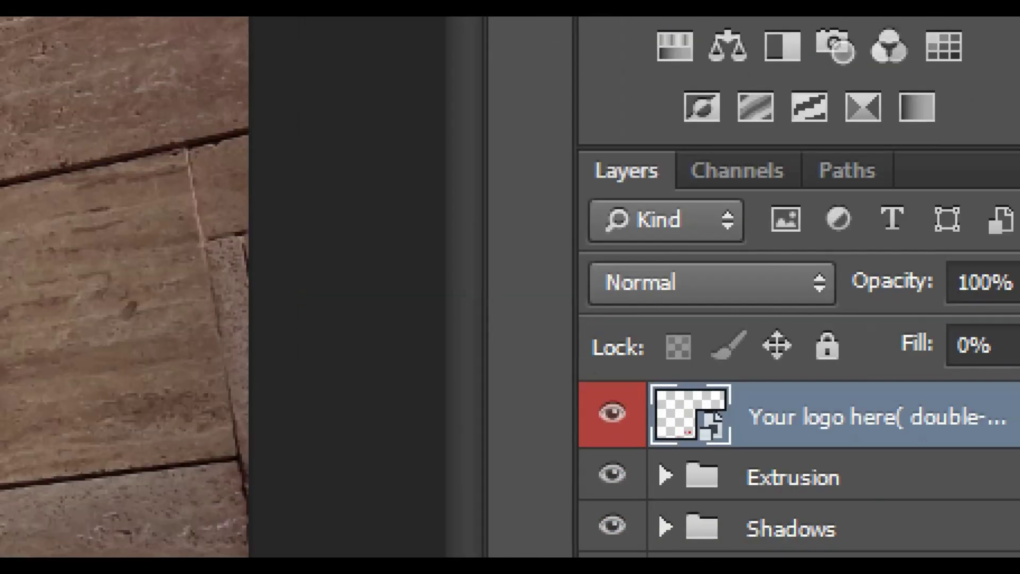
pyautogui.click(960, 306)
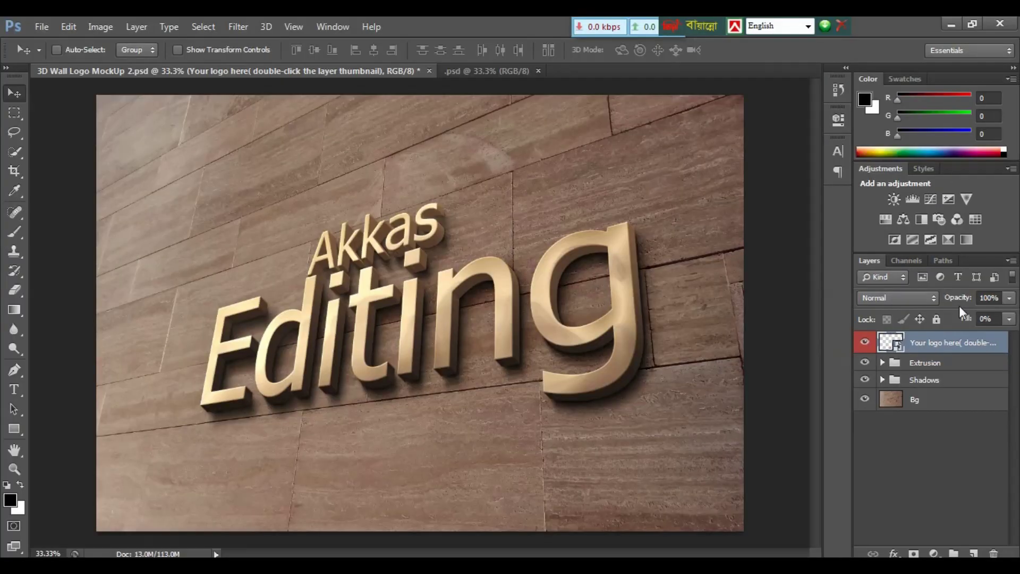
# - Change the logo smart object's text from 'Akkas Editing' to 'Akkas Design' and save it
pyautogui.doubleClick(891, 345)
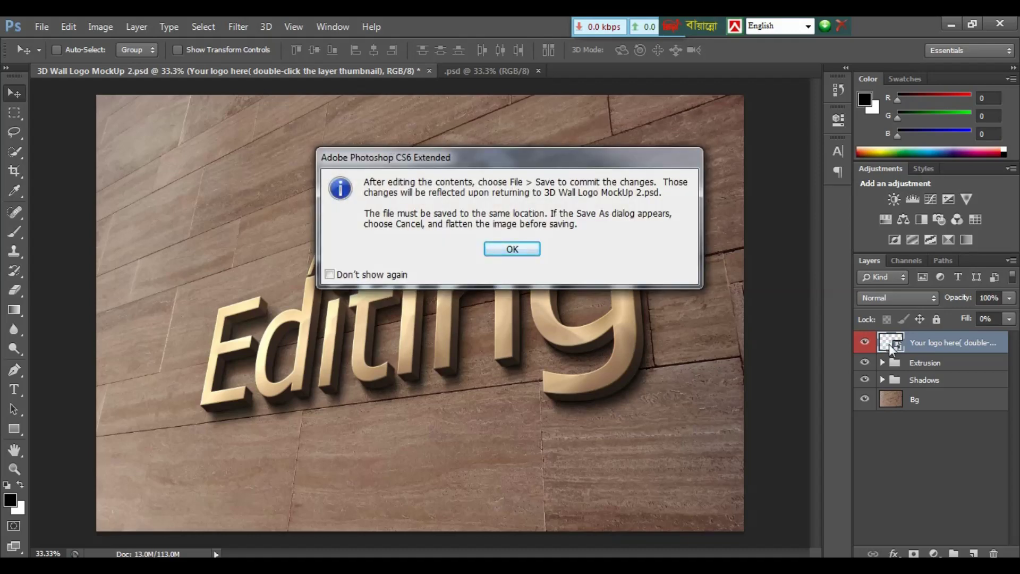
pyautogui.click(532, 251)
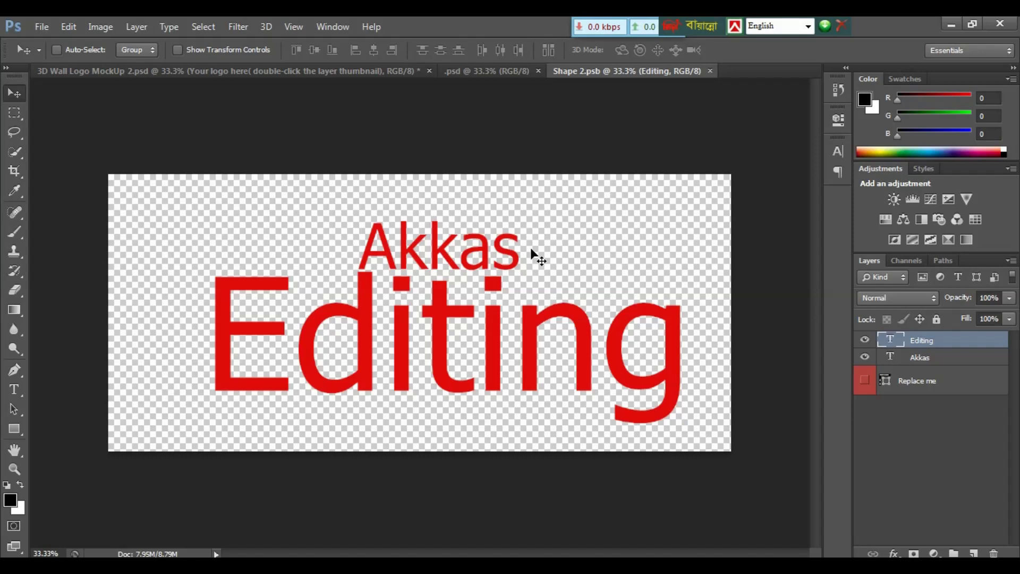
pyautogui.press('t')
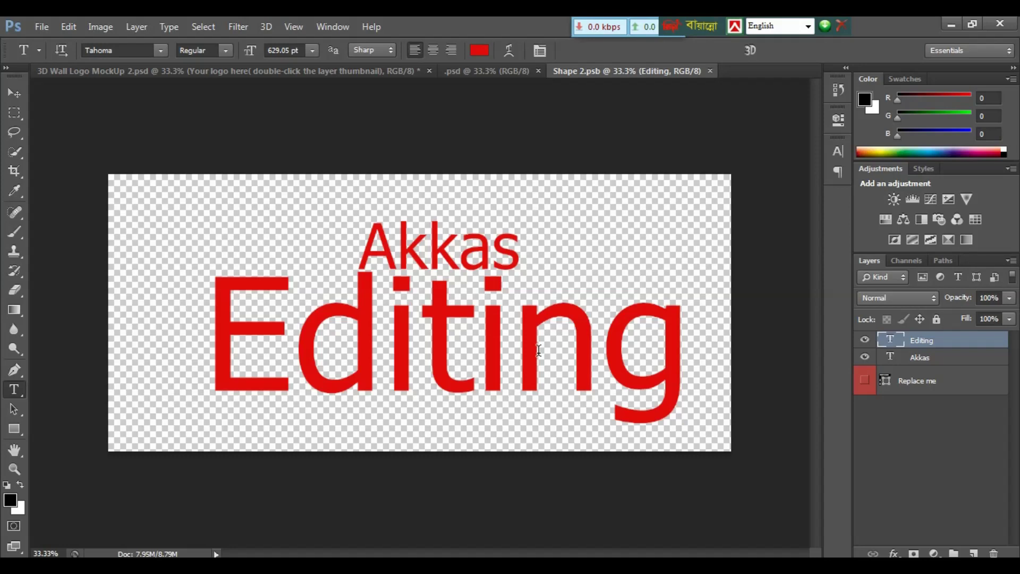
pyautogui.click(538, 350)
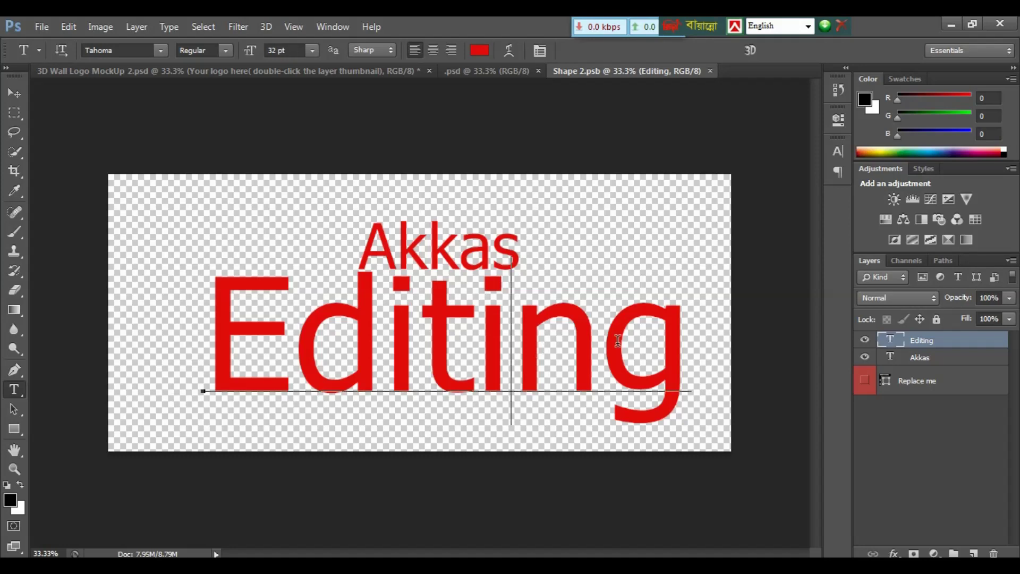
pyautogui.moveTo(702, 334); pyautogui.dragTo(248, 341)
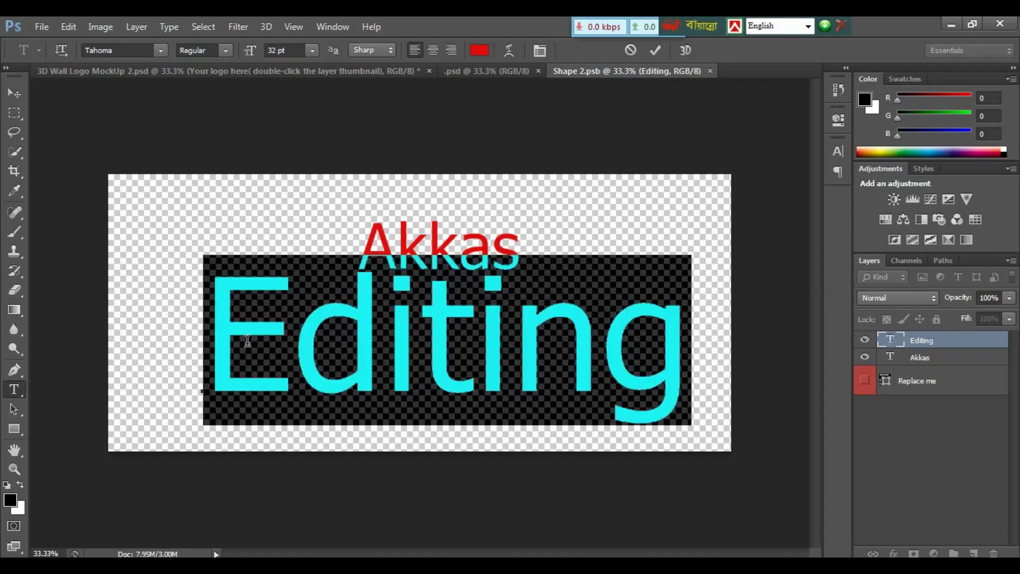
pyautogui.write('De')
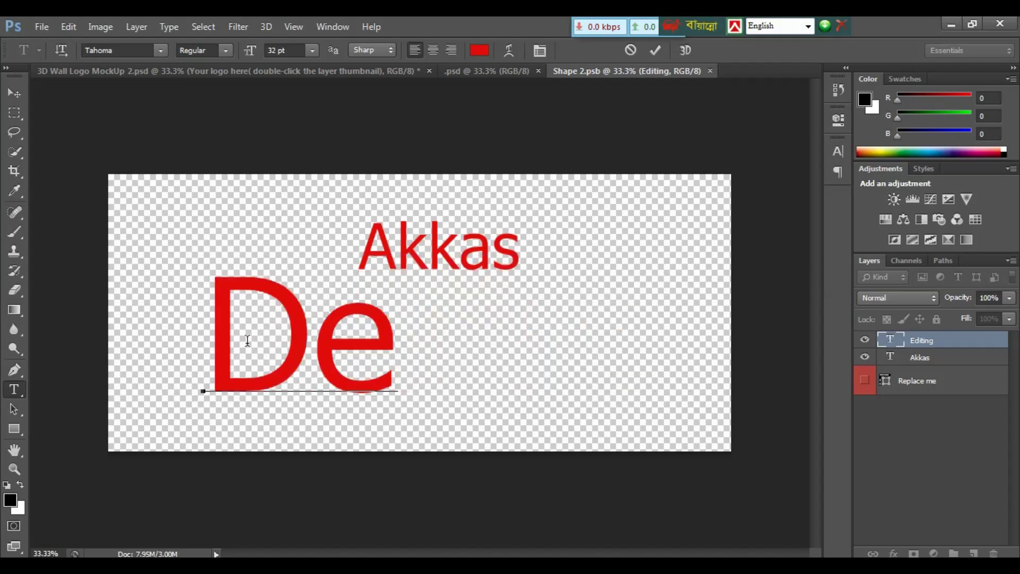
pyautogui.write('si')
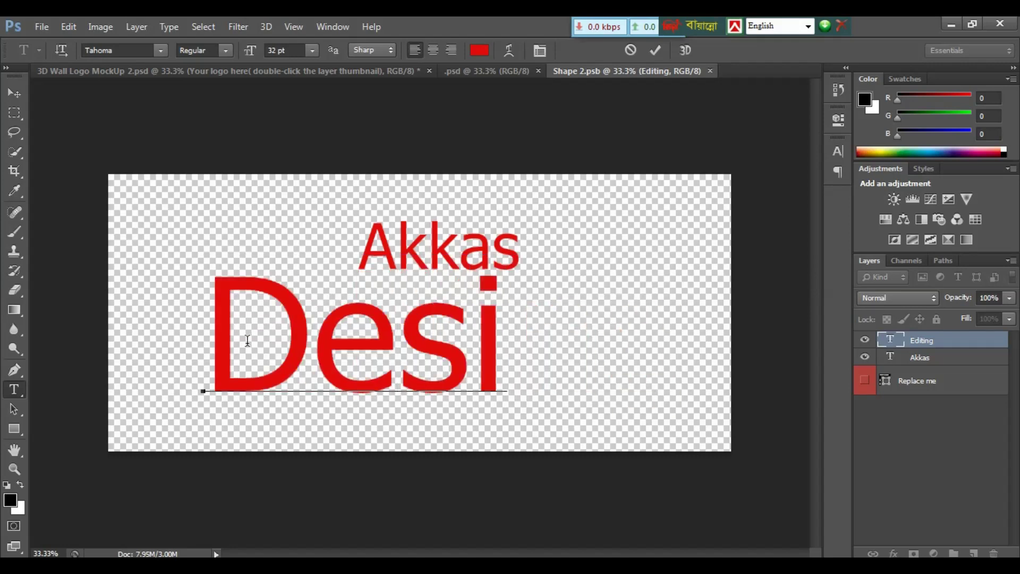
pyautogui.write('gn')
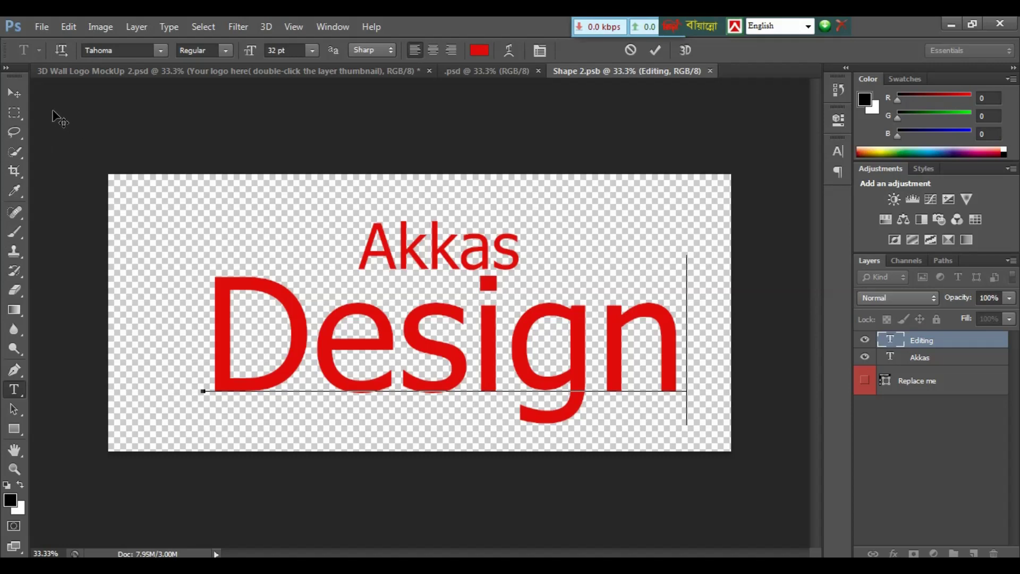
pyautogui.click(20, 90)
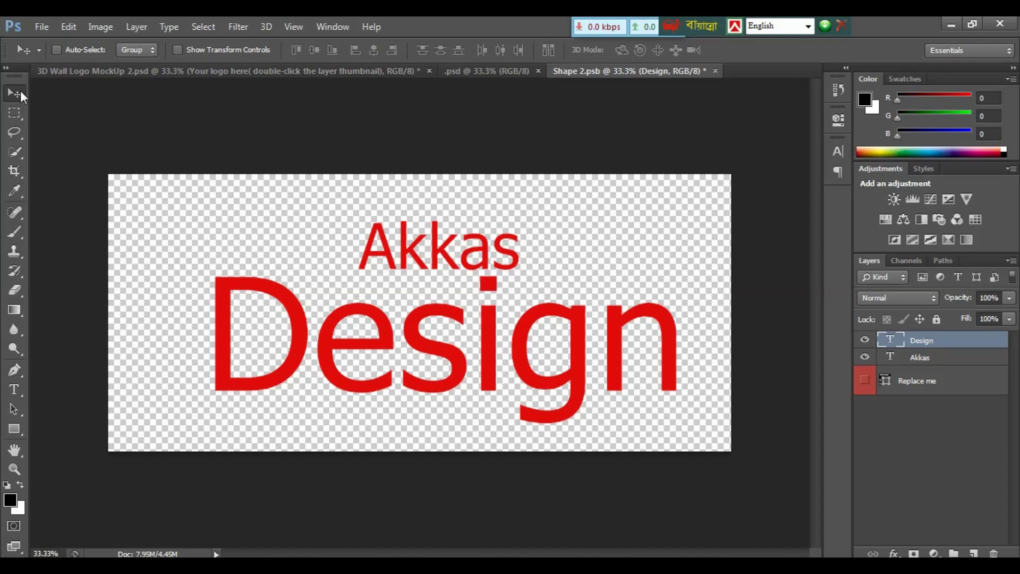
pyautogui.hotkey('ctrl', 's')
# - View the mockup's updated Akkas Design logo, then close the mockup without saving
pyautogui.click(291, 71)
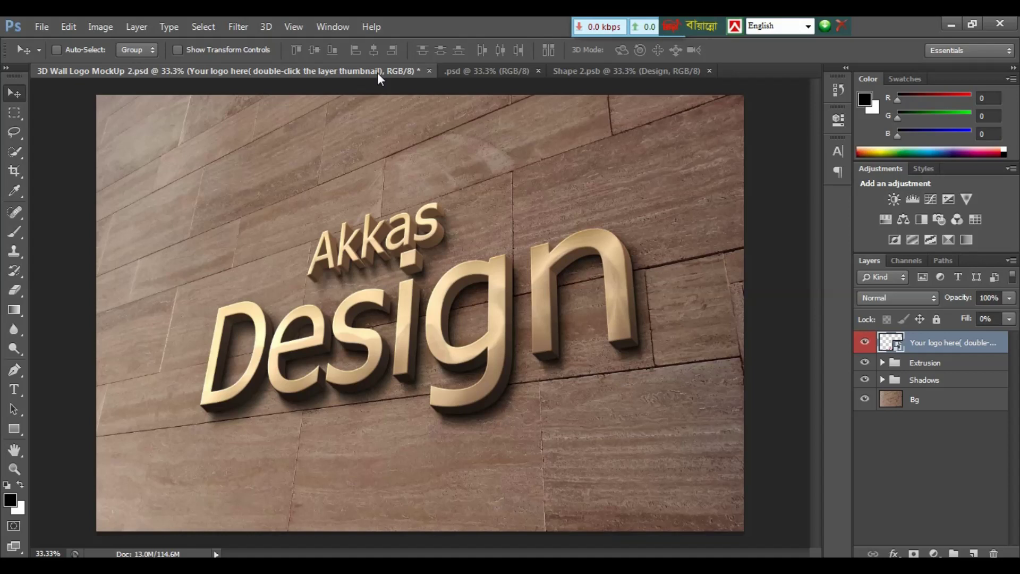
pyautogui.click(430, 70)
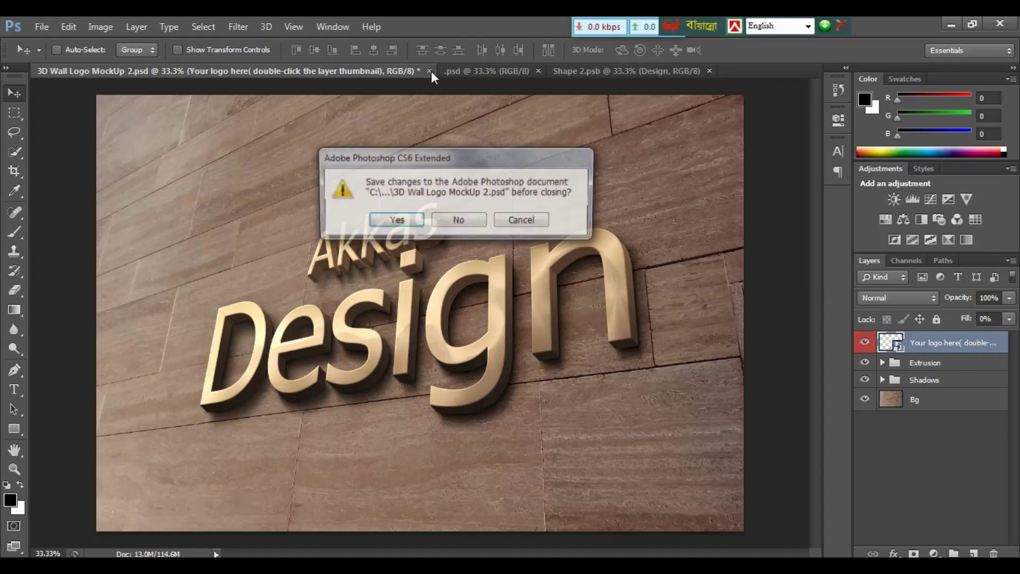
pyautogui.click(467, 217)
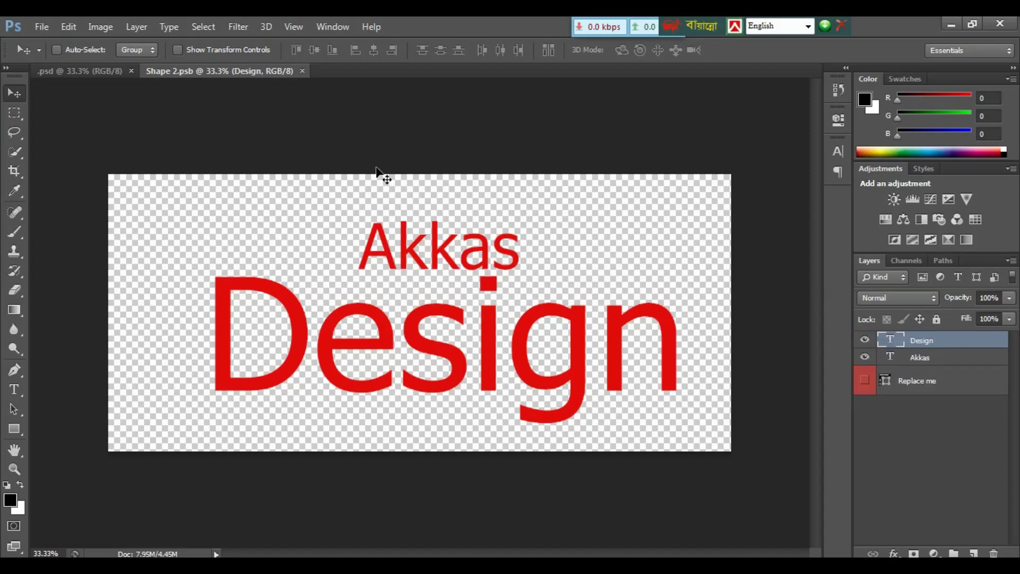
# - Close Shape 2.psb and bring up new-document settings for an A4, 300 ppi page
pyautogui.click(302, 71)
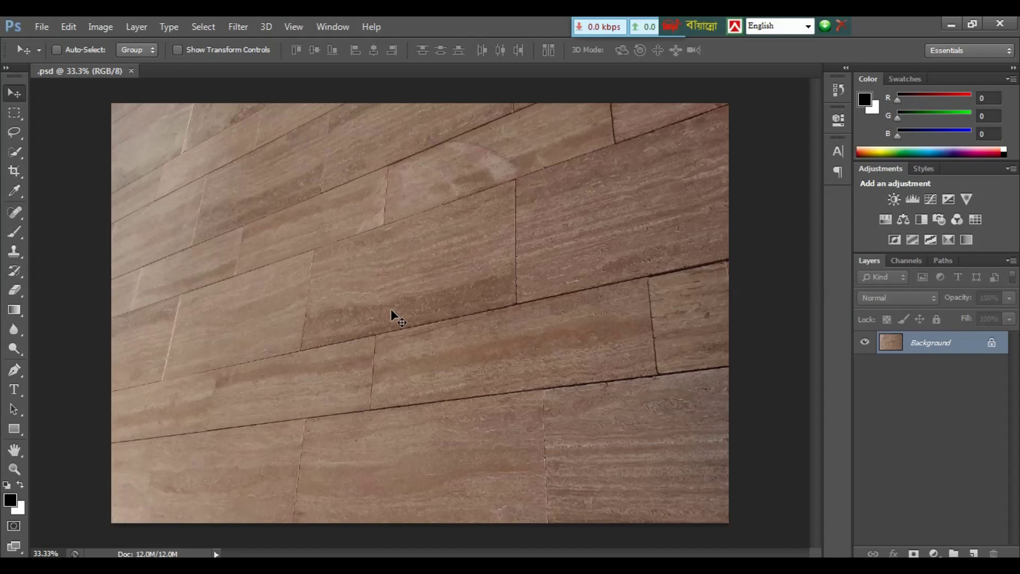
pyautogui.hotkey('ctrl', 'n')
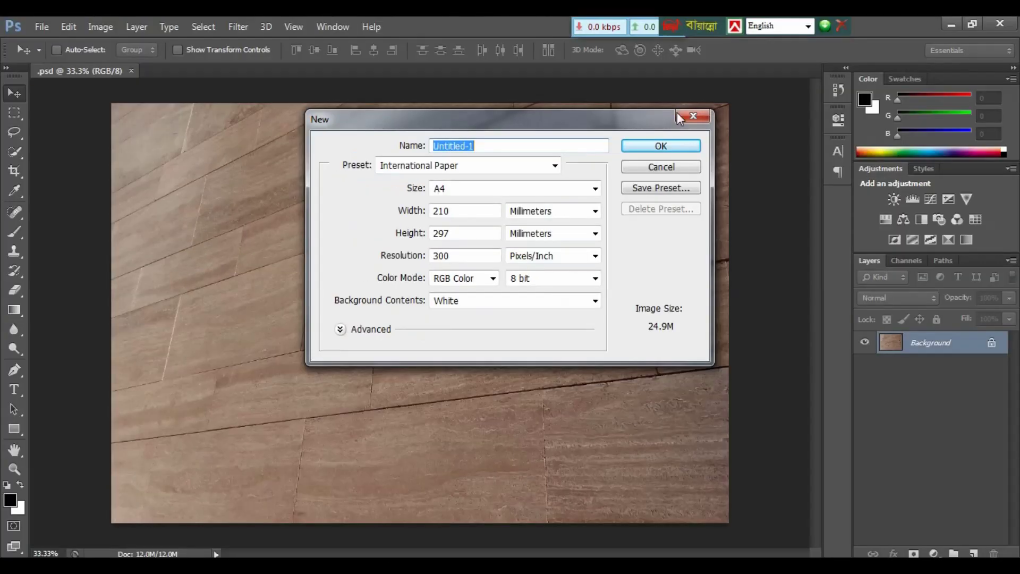
# - Create the blank A4 document and add enlarged red 'Akkas Design' text
pyautogui.click(668, 144)
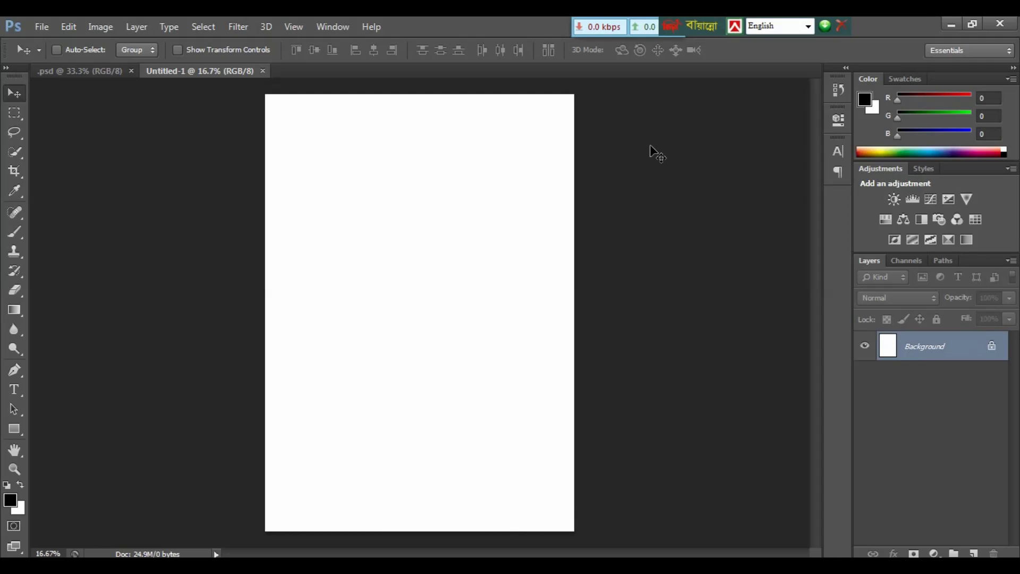
pyautogui.press('t')
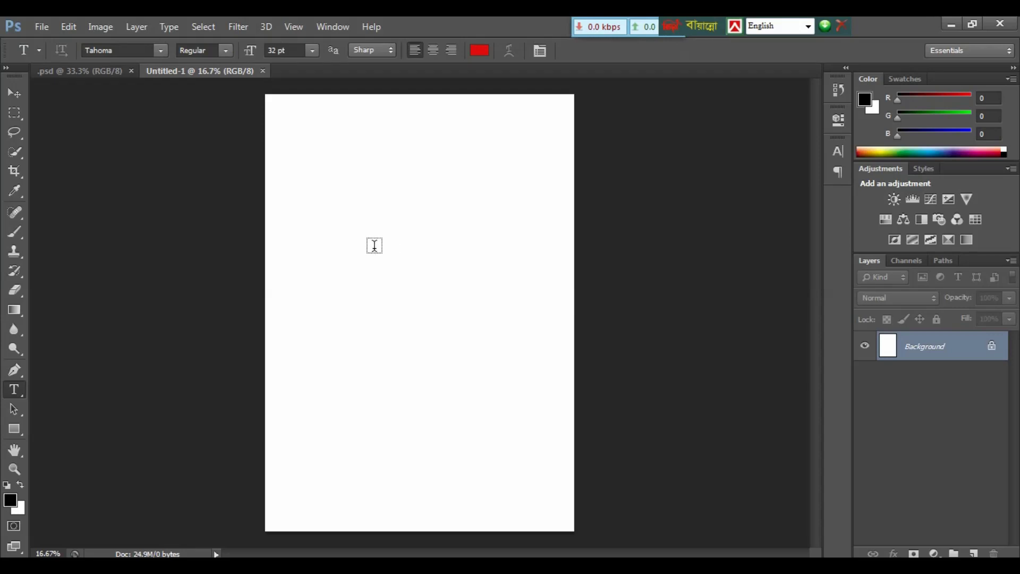
pyautogui.click(347, 244)
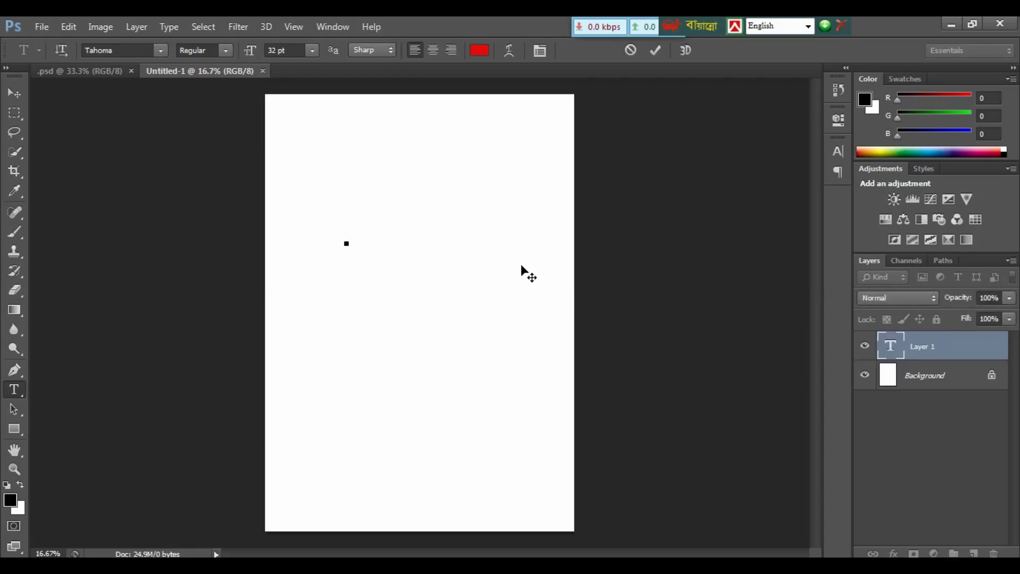
pyautogui.write('A')
pyautogui.write('kkas ')
pyautogui.write('Des')
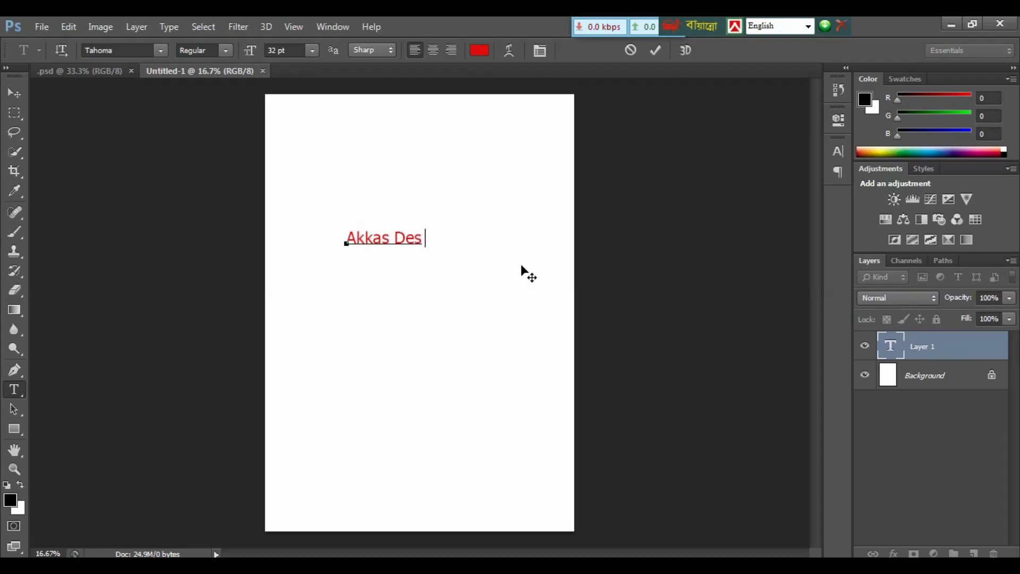
pyautogui.write('i gn')
pyautogui.press('ctrl')
pyautogui.moveTo(445, 248); pyautogui.dragTo(550, 291)
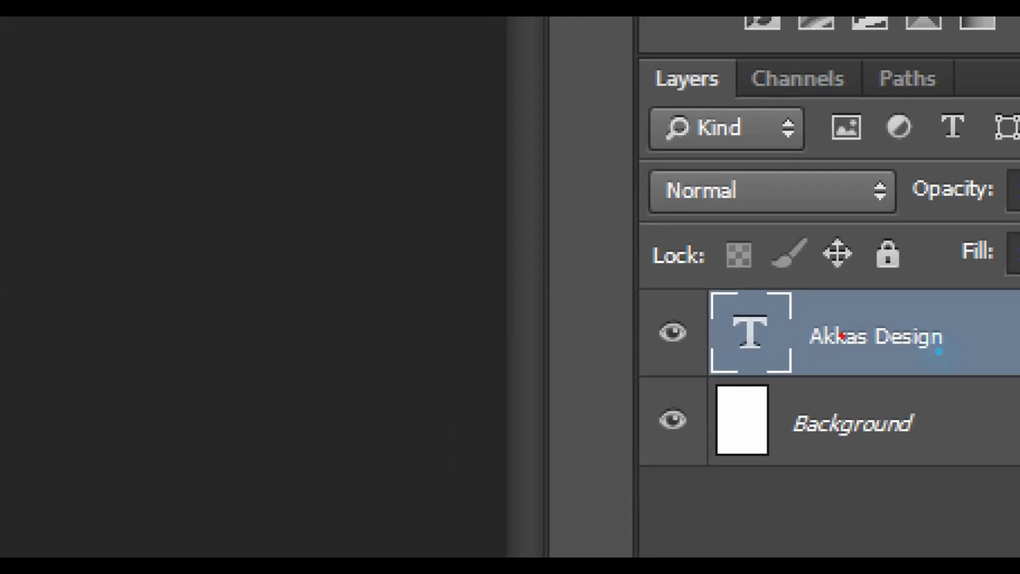
# - Rasterize the Akkas Design type layer and bring up its Convert to Smart Object option
pyautogui.moveTo(839, 325); pyautogui.dragTo(960, 385)
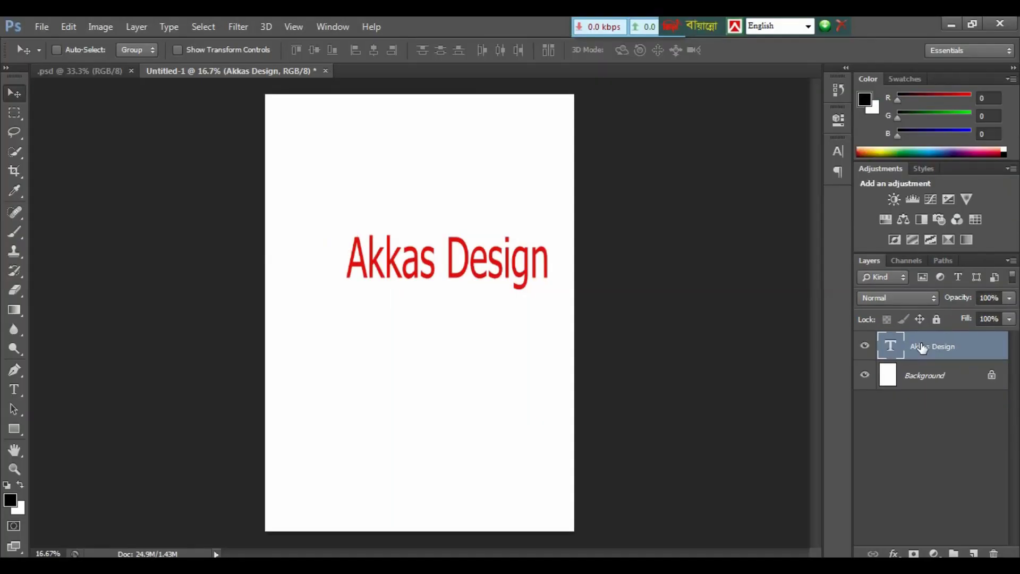
pyautogui.rightClick(922, 347)
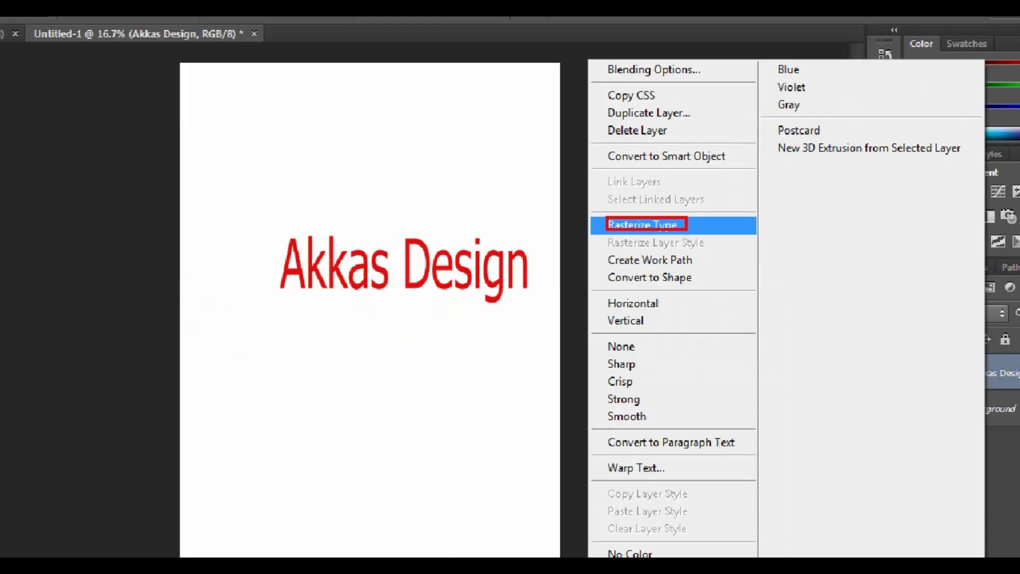
pyautogui.click(641, 225)
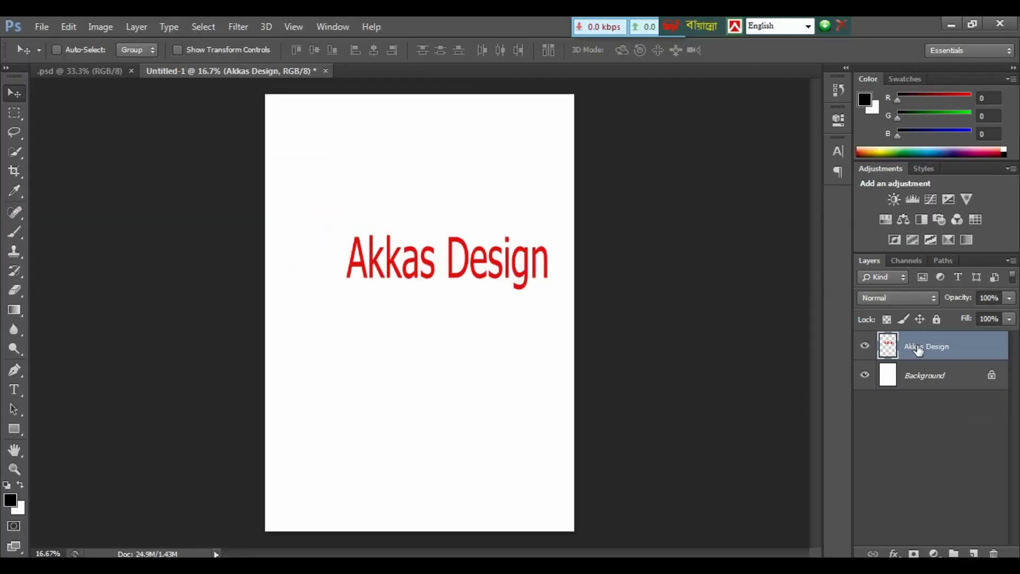
pyautogui.rightClick(921, 351)
# - Move the Akkas Design layer onto the stone wall photo and start Free Transform
pyautogui.moveTo(449, 256)
pyautogui.mouseDown()
pyautogui.moveTo(328, 193)
pyautogui.moveTo(239, 164)
pyautogui.moveTo(353, 231)
pyautogui.moveTo(406, 294)
pyautogui.mouseUp()
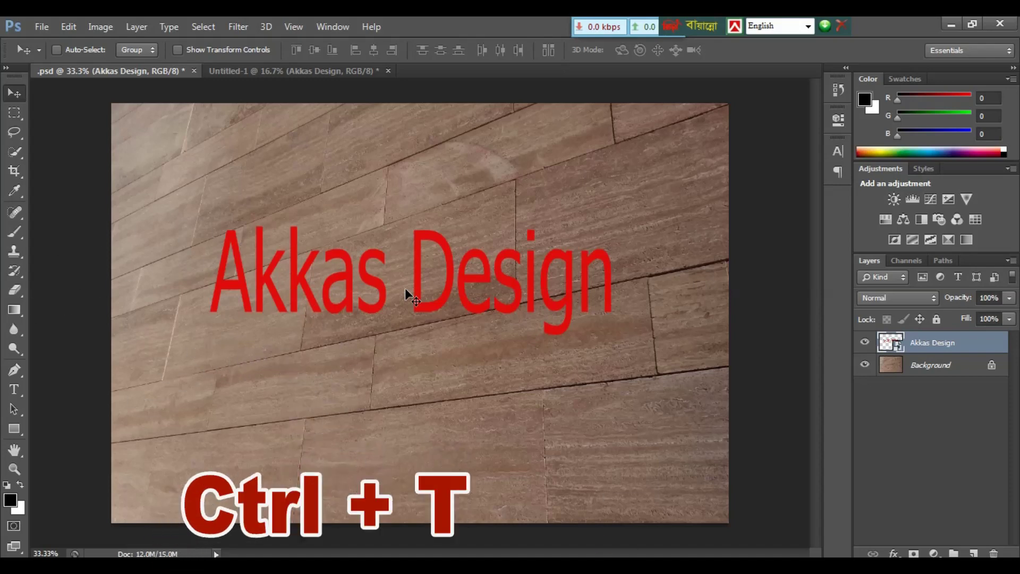
pyautogui.hotkey('ctrl', 't')
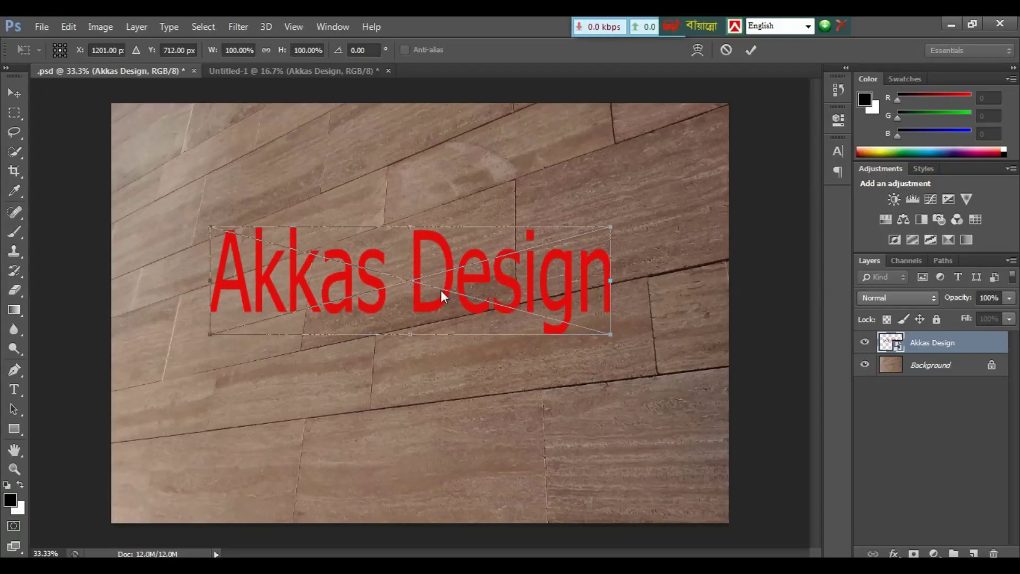
# - Distort the Akkas Design text's corners to match the stone wall's perspective slant
pyautogui.rightClick(441, 290)
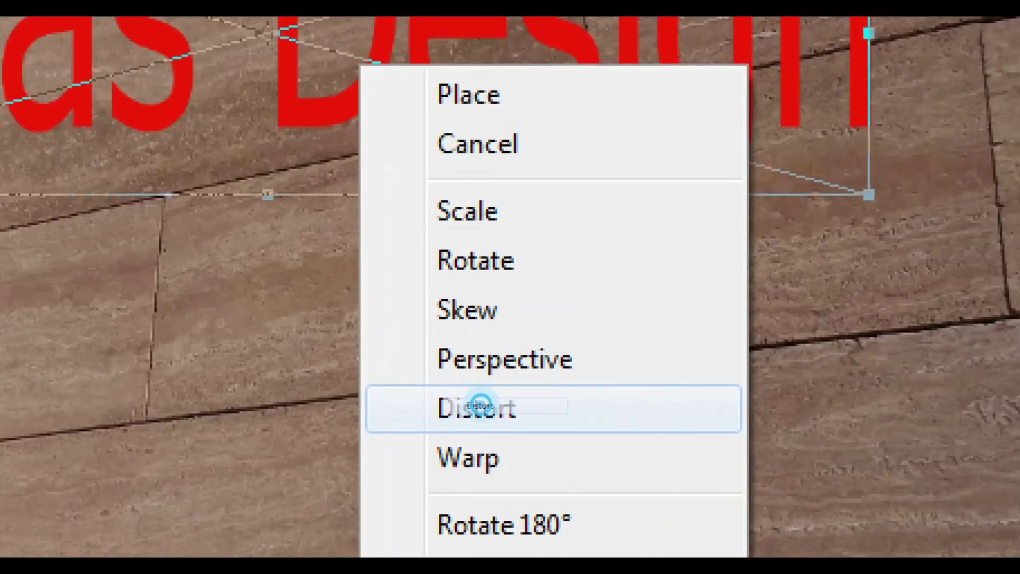
pyautogui.moveTo(415, 388); pyautogui.dragTo(537, 428)
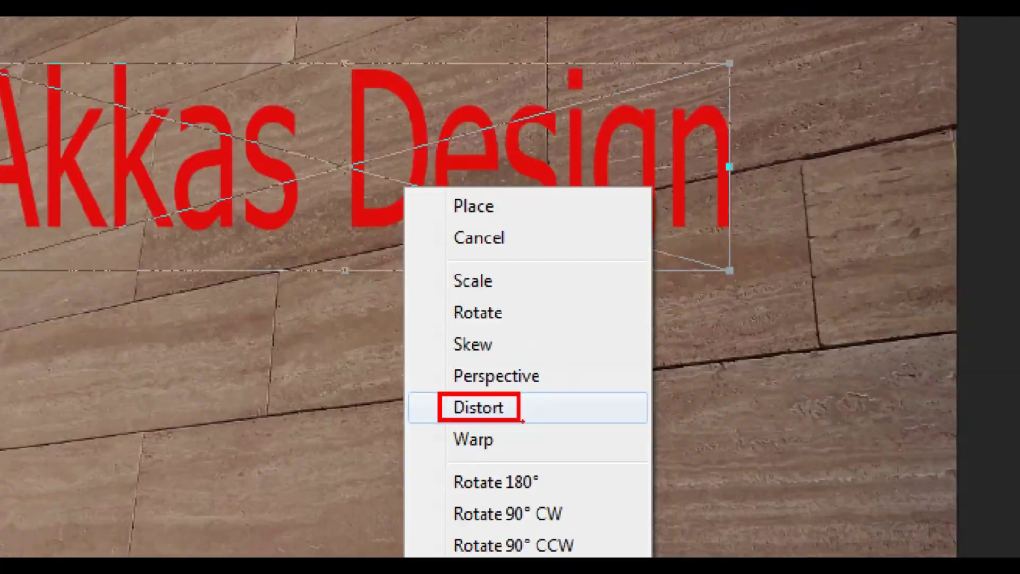
pyautogui.click(480, 405)
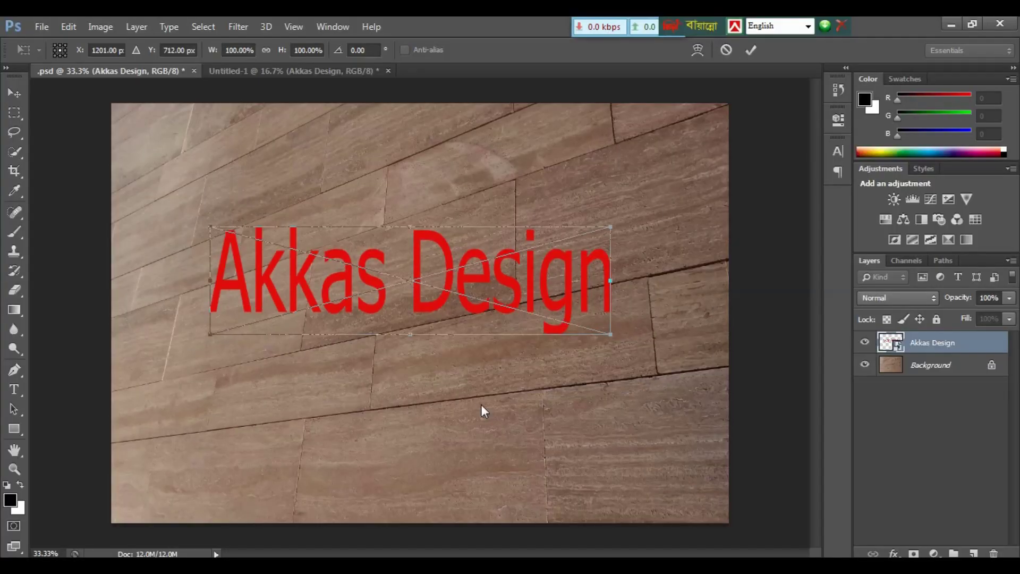
pyautogui.moveTo(611, 228); pyautogui.dragTo(589, 182)
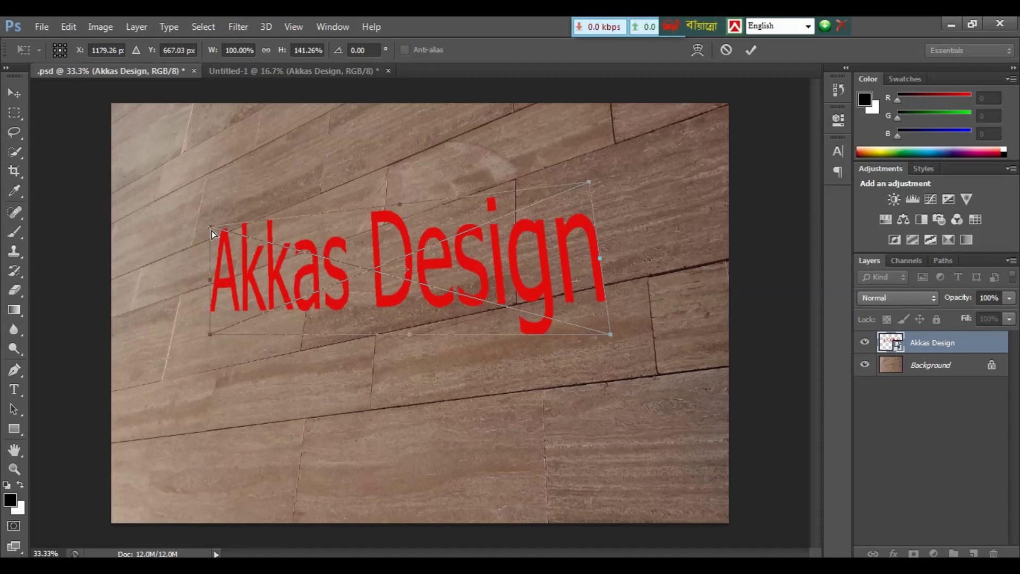
pyautogui.moveTo(212, 227); pyautogui.dragTo(207, 257)
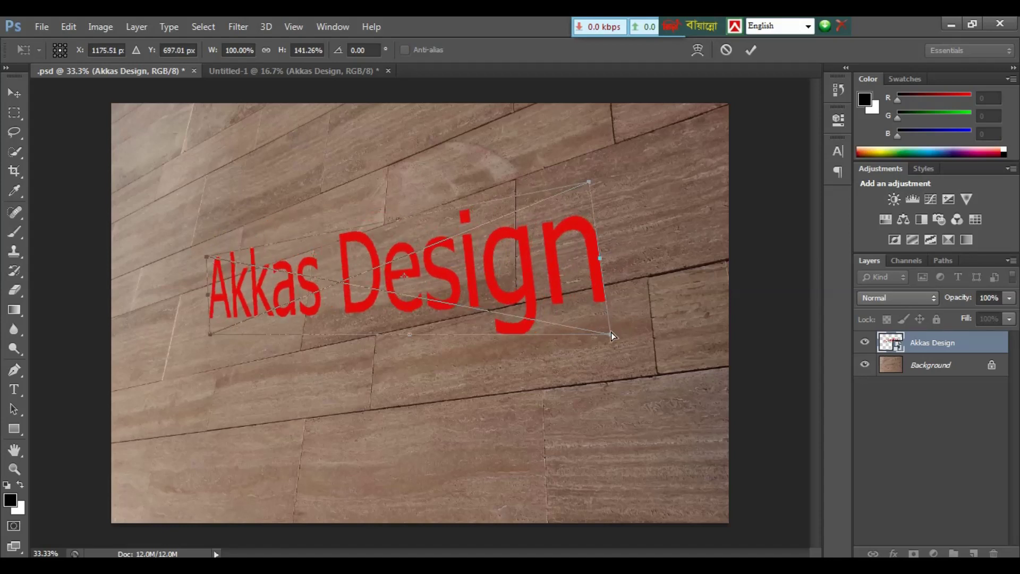
pyautogui.moveTo(612, 335); pyautogui.dragTo(600, 255)
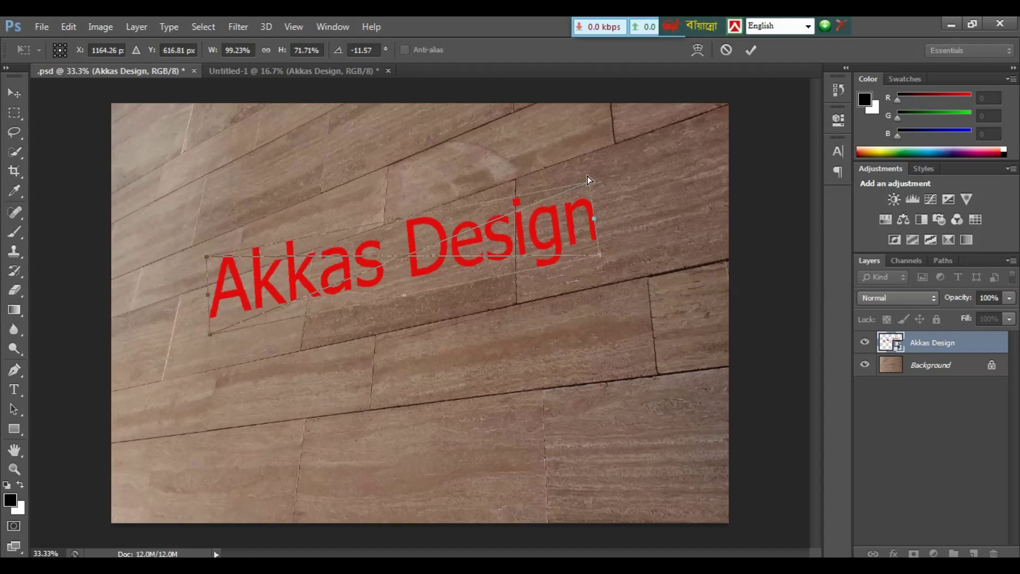
pyautogui.moveTo(589, 183)
pyautogui.mouseDown()
pyautogui.moveTo(585, 167)
pyautogui.moveTo(565, 165)
pyautogui.mouseUp()
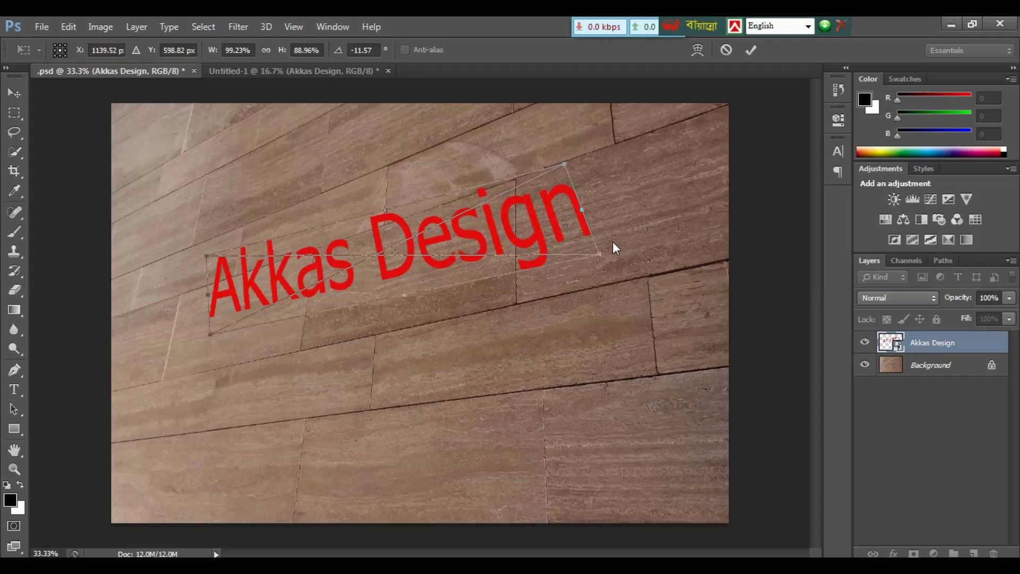
# - Commit the perspective distortion and open Blending Options for the Akkas Design layer
pyautogui.press('Return')
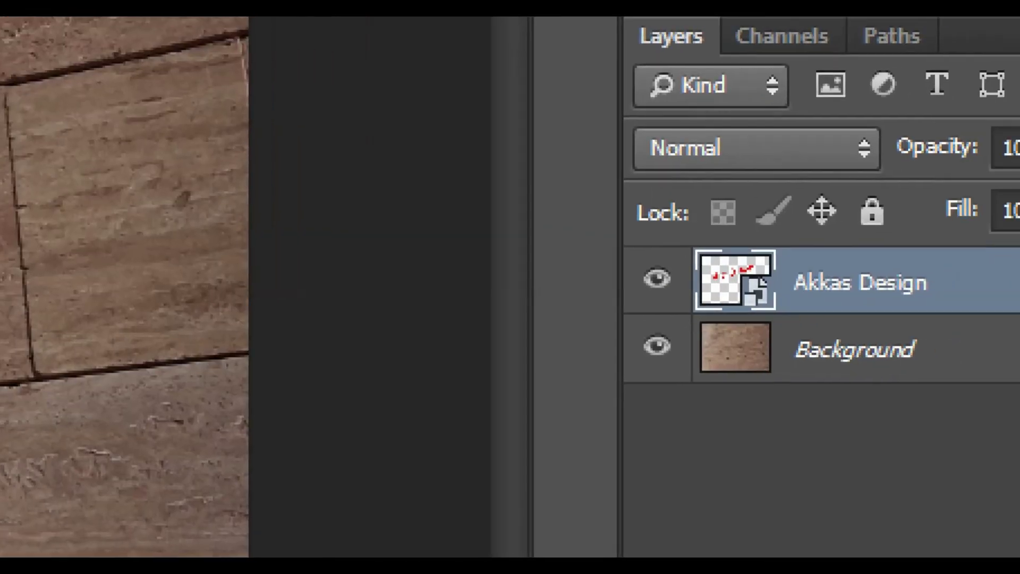
pyautogui.doubleClick(914, 362)
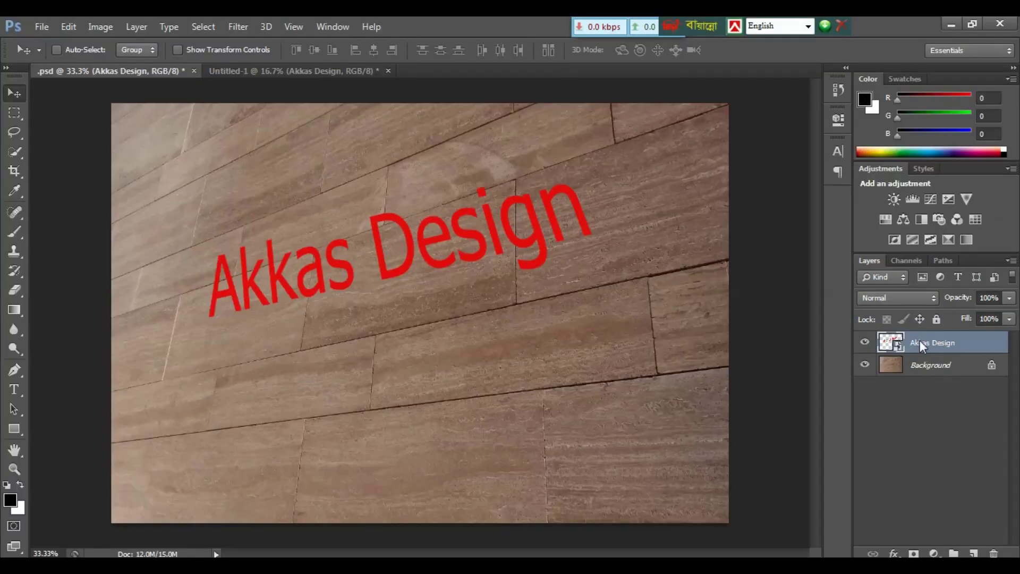
pyautogui.rightClick(920, 341)
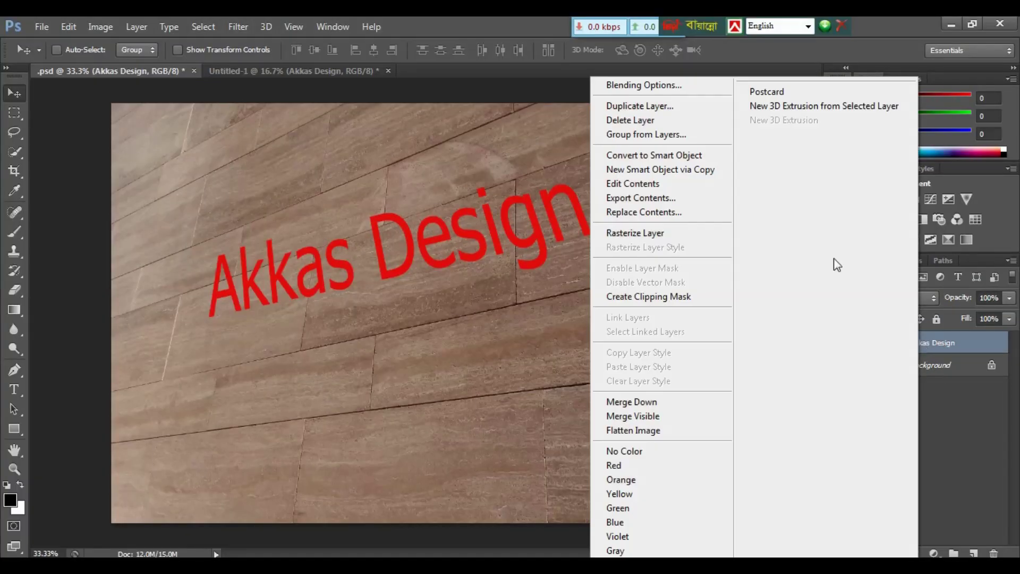
pyautogui.click(655, 86)
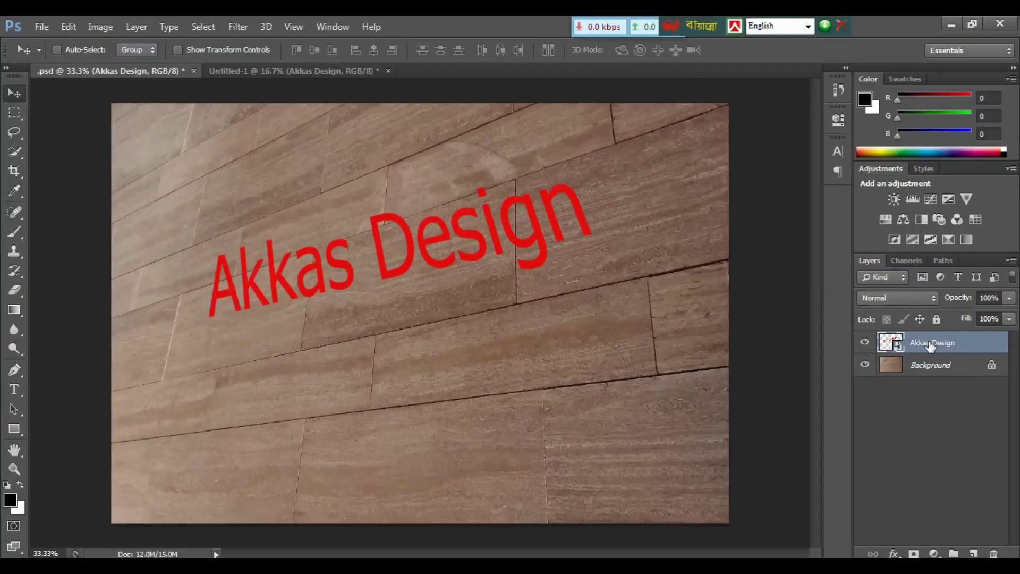
pyautogui.rightClick(930, 346)
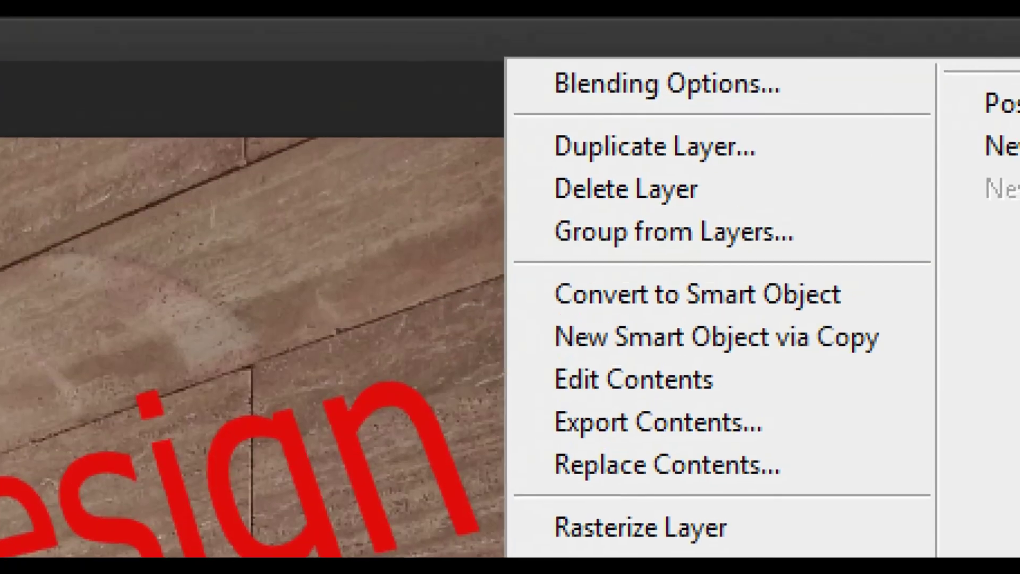
pyautogui.click(647, 86)
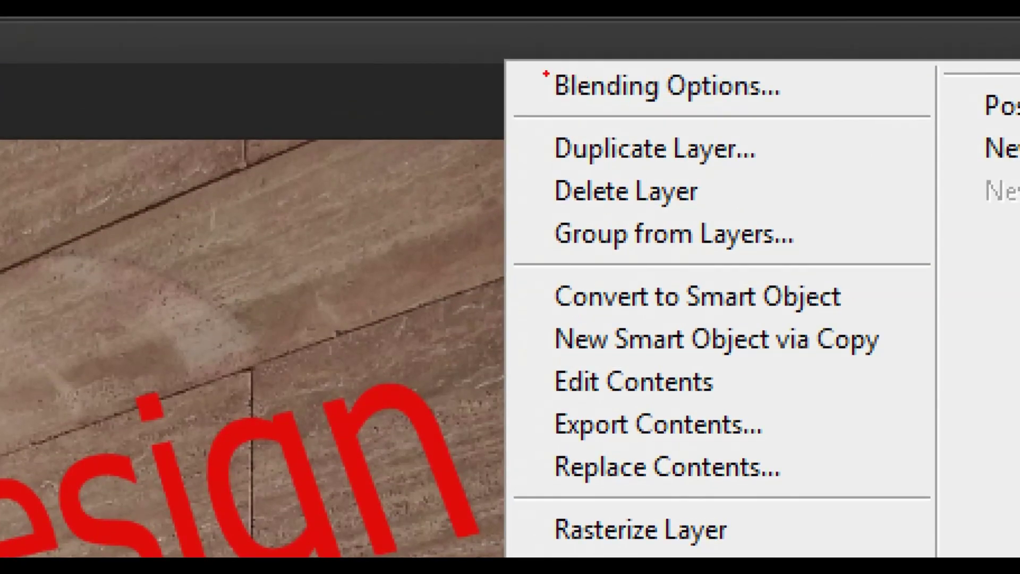
pyautogui.click(599, 83)
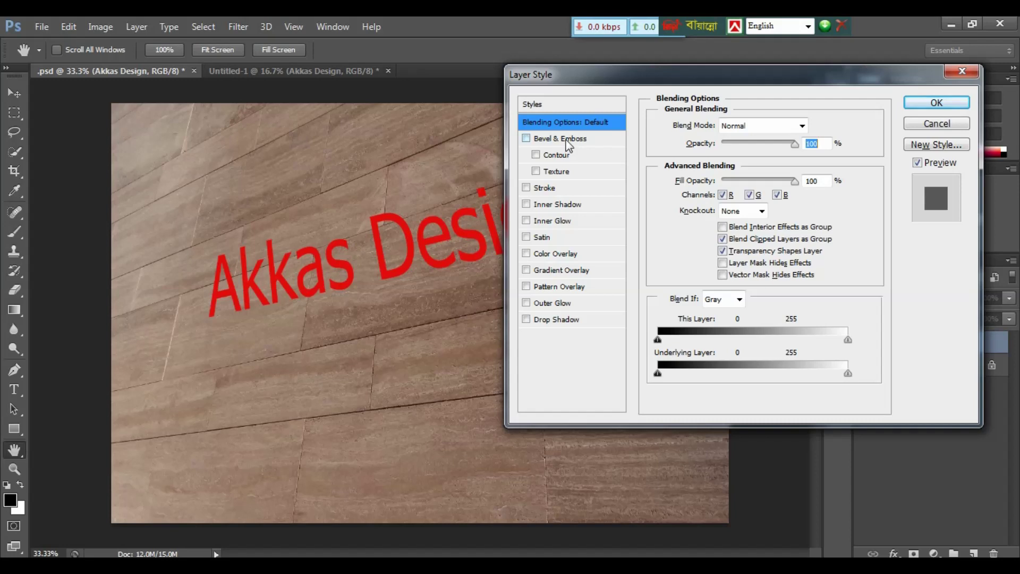
# - Enable Bevel & Emboss on the text with Inner Bevel, Smooth and 200% depth
pyautogui.click(566, 139)
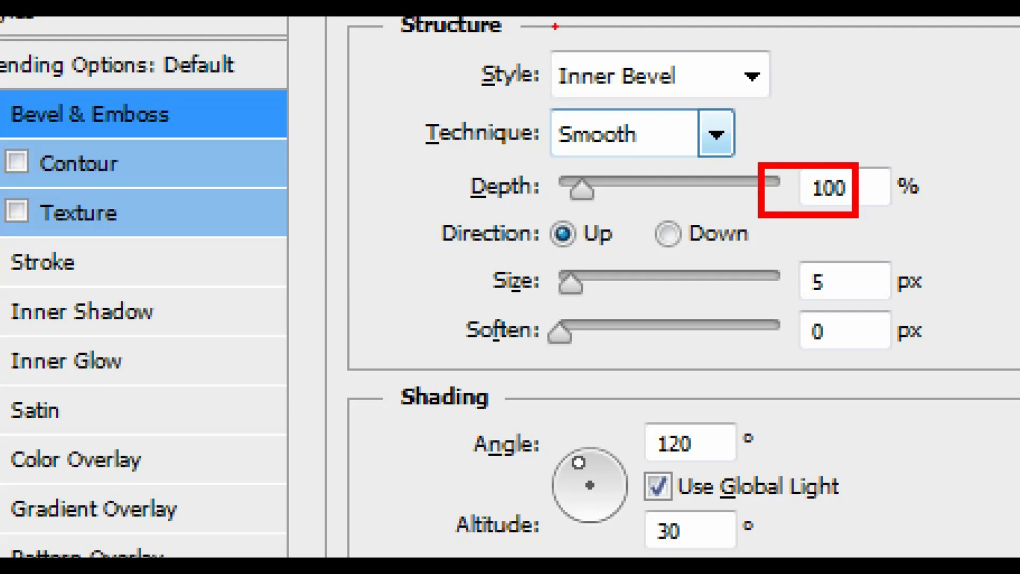
pyautogui.moveTo(553, 24); pyautogui.dragTo(723, 154)
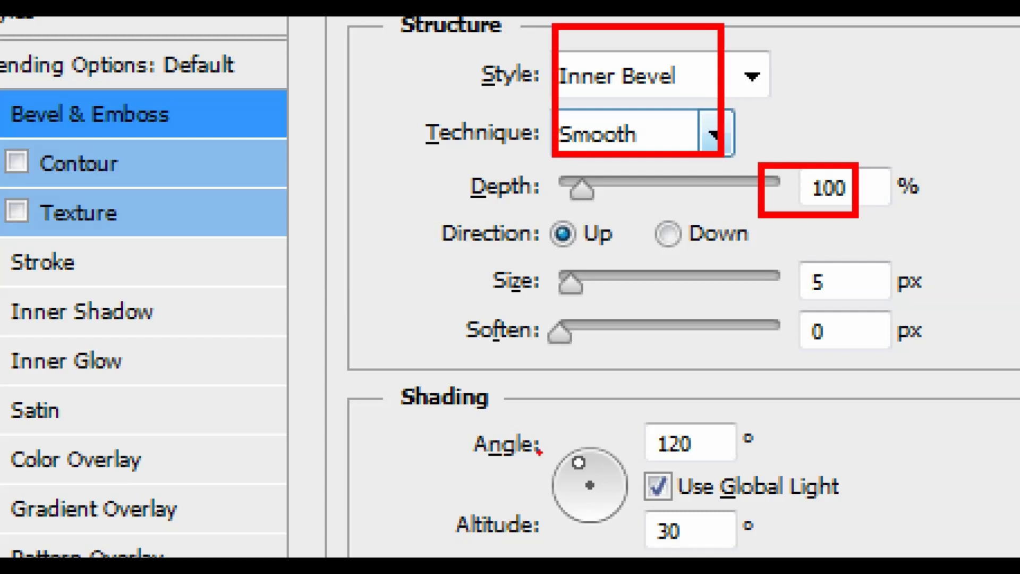
pyautogui.click(799, 190)
pyautogui.moveTo(807, 269); pyautogui.dragTo(845, 303)
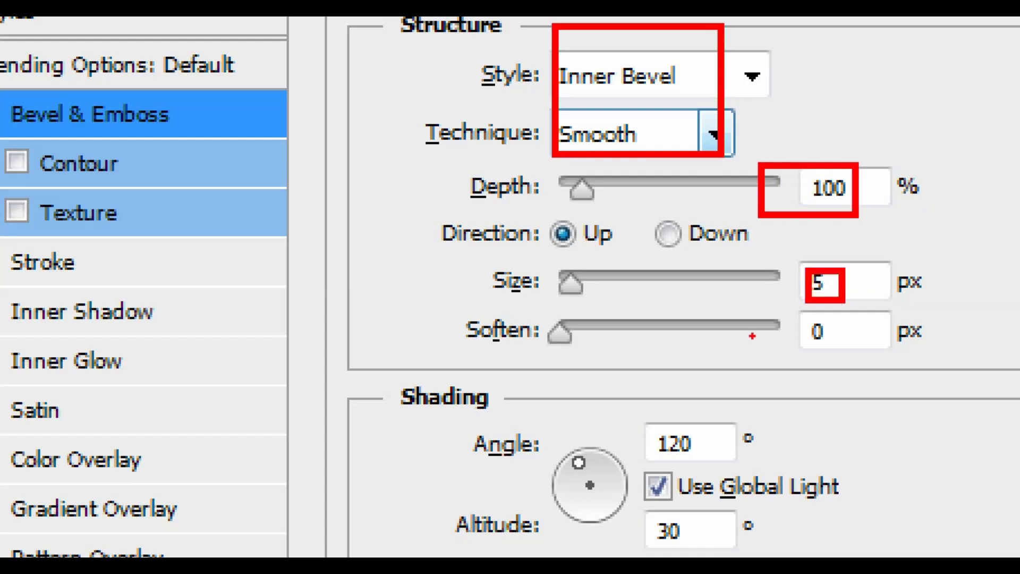
pyautogui.moveTo(784, 314); pyautogui.dragTo(860, 351)
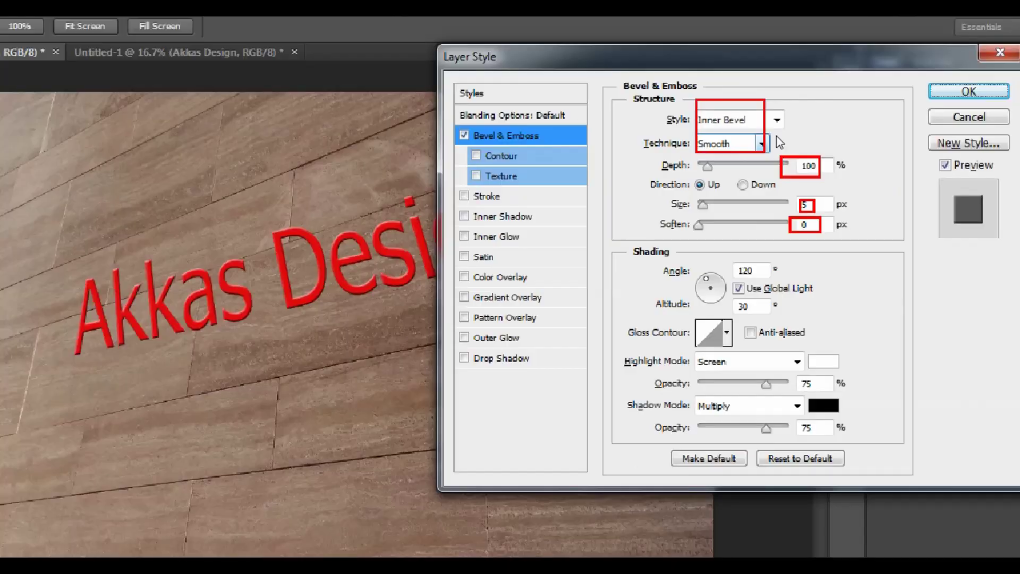
# - Enter 200 in the bevel settings, then set Size to 15 px and Soften to 2 px
pyautogui.write('200')
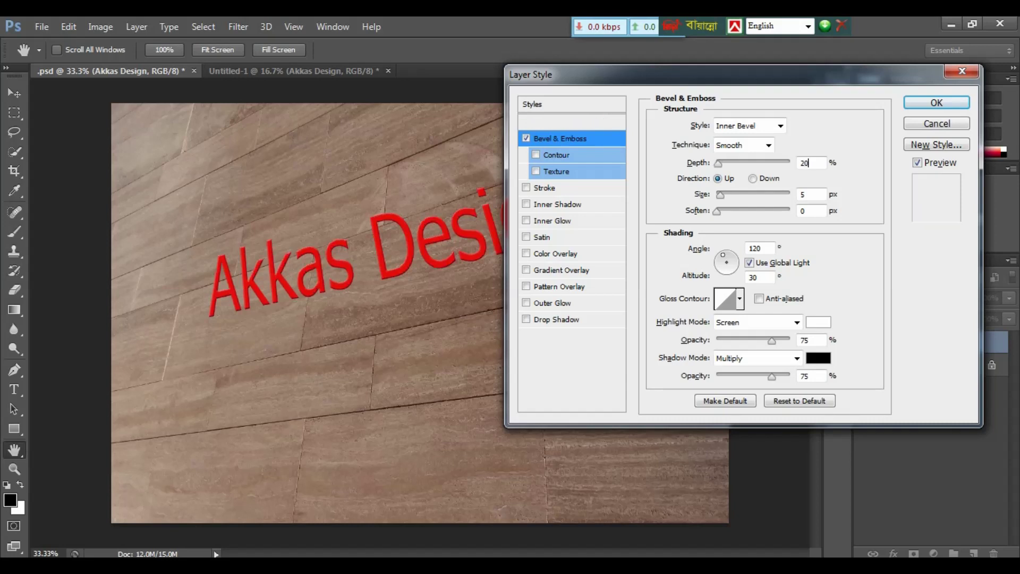
pyautogui.doubleClick(812, 196)
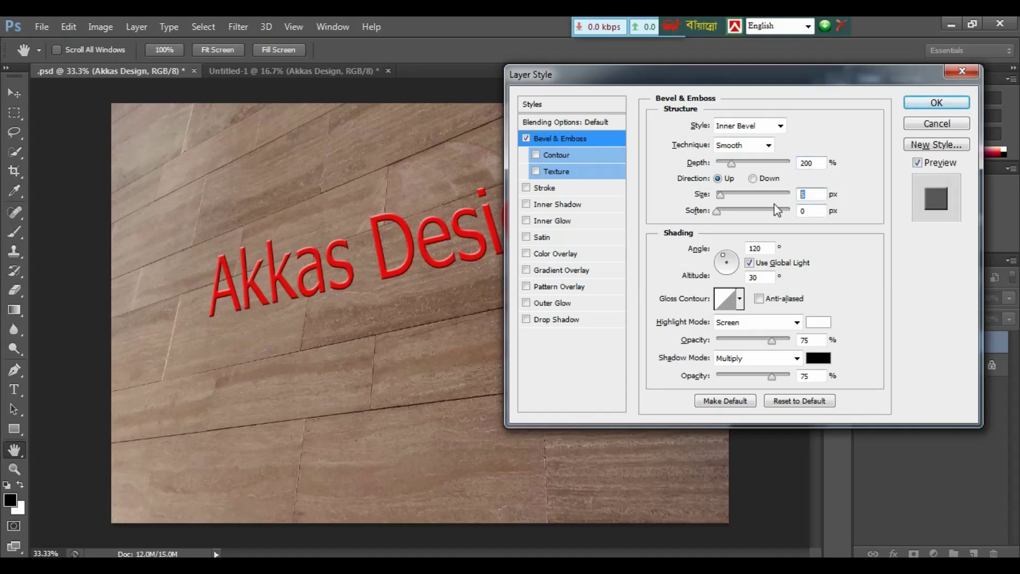
pyautogui.write('15')
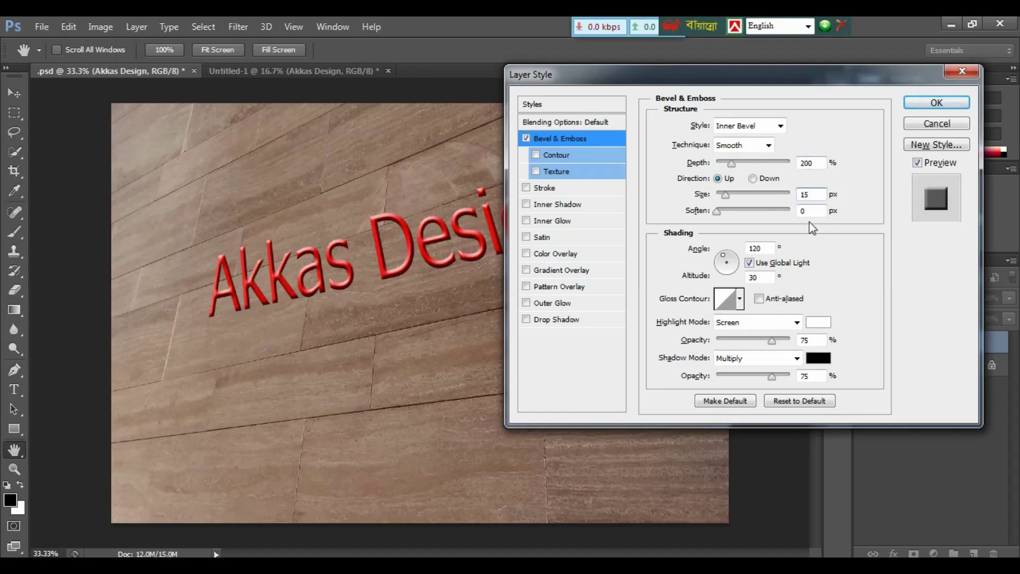
pyautogui.doubleClick(805, 209)
pyautogui.write('2')
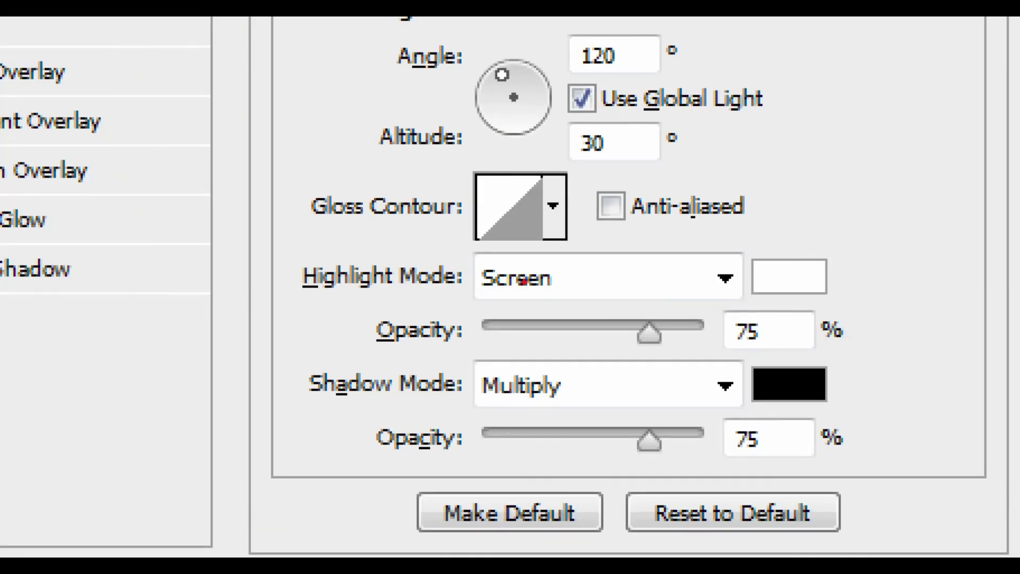
# - Adjust the bevel's Shading options and bring up the Highlight Mode blend list
pyautogui.click(786, 314)
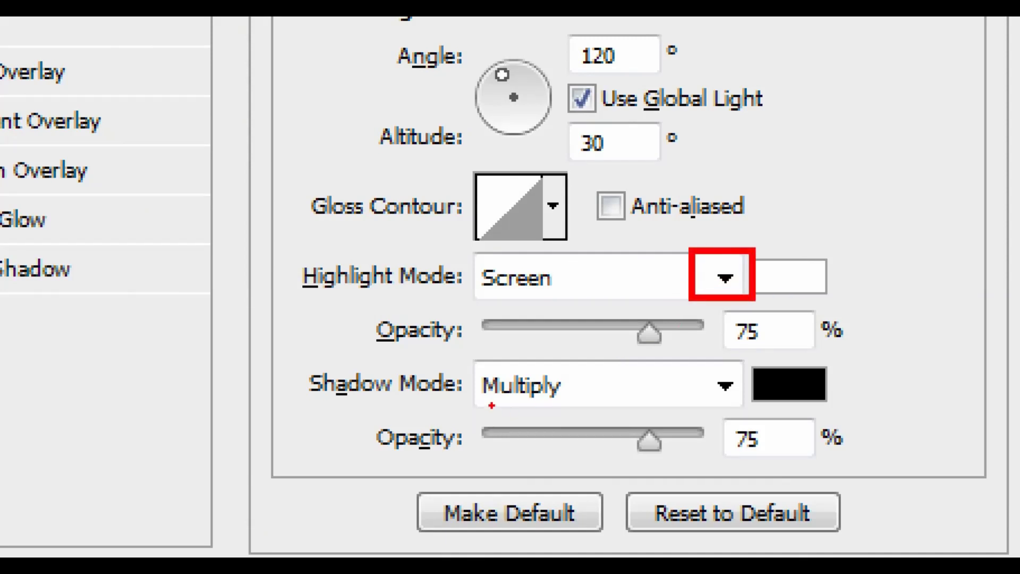
pyautogui.click(715, 353)
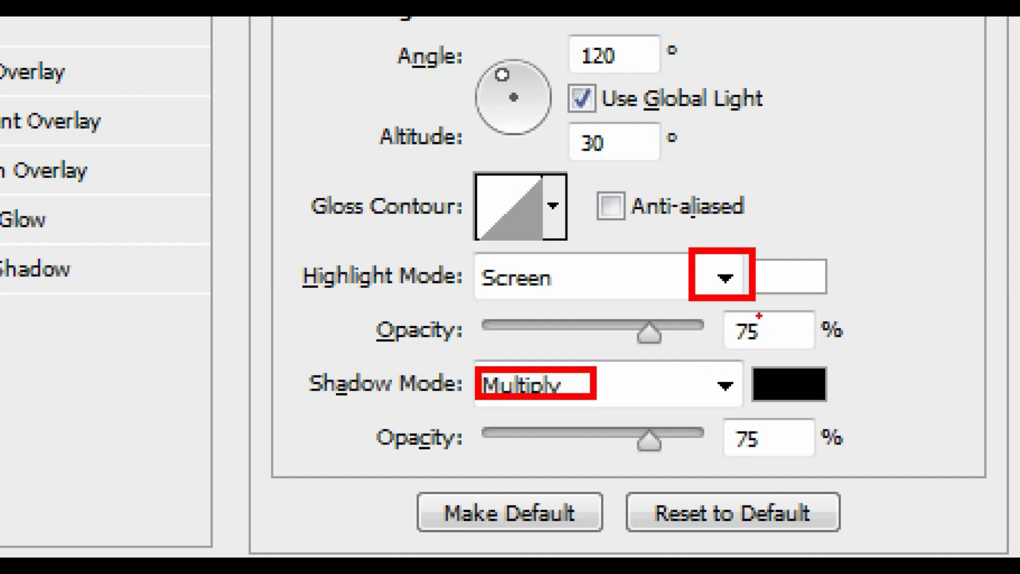
pyautogui.click(798, 334)
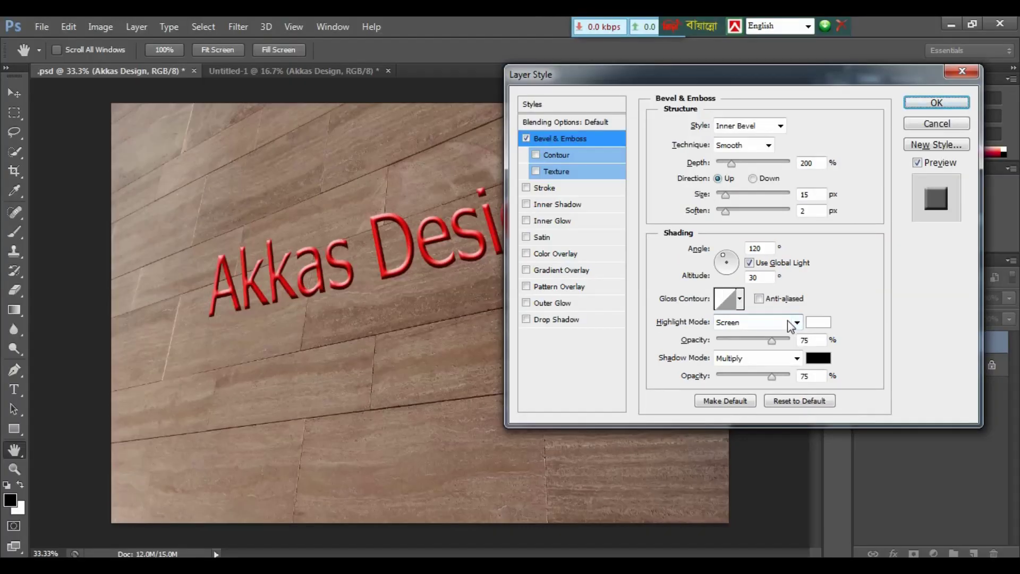
pyautogui.click(792, 325)
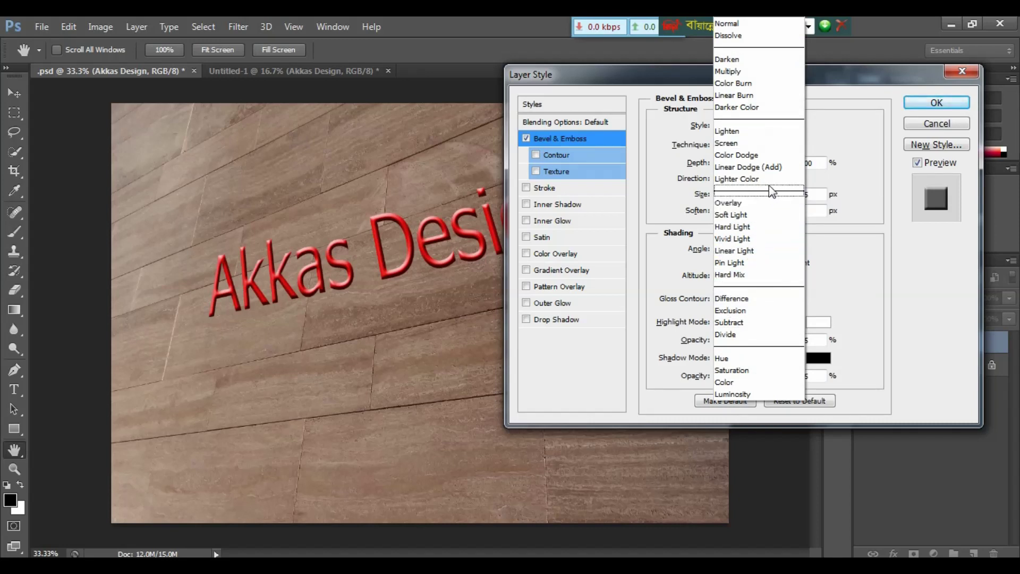
# - Switch bevel highlights to Linear Dodge (Add) and shadows to Linear Burn, both at 50% opacity
pyautogui.click(765, 168)
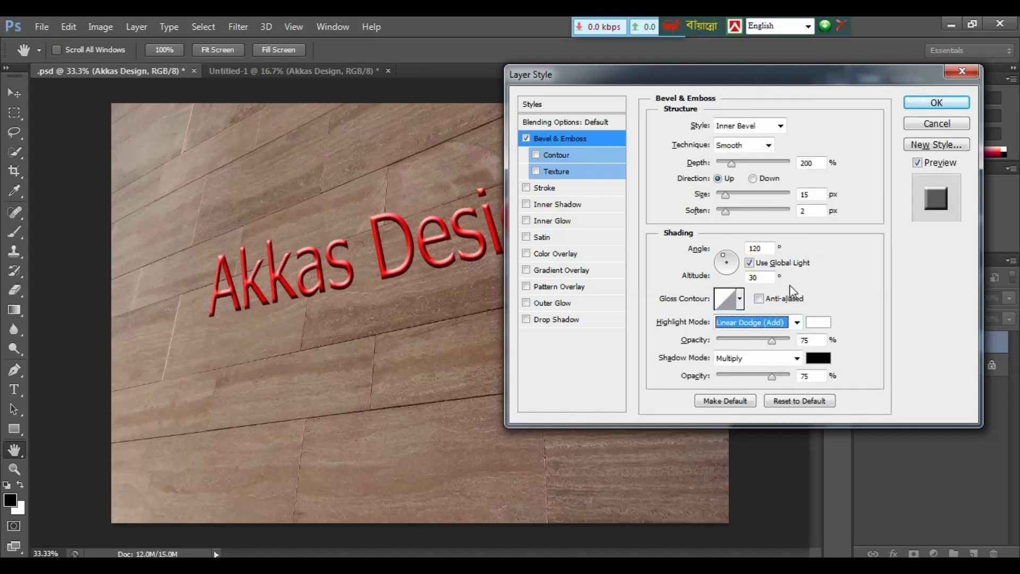
pyautogui.doubleClick(815, 338)
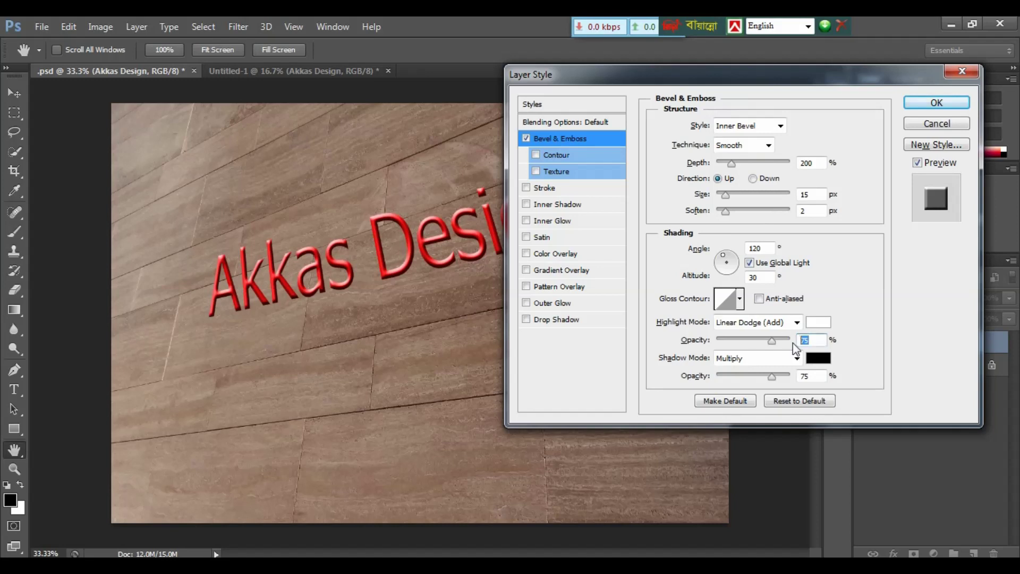
pyautogui.write('50')
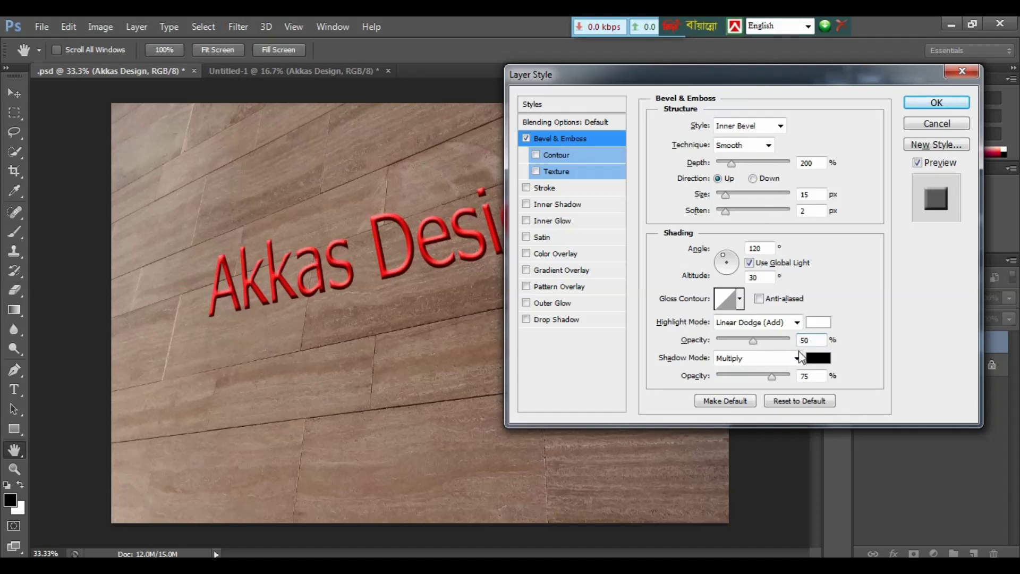
pyautogui.click(785, 359)
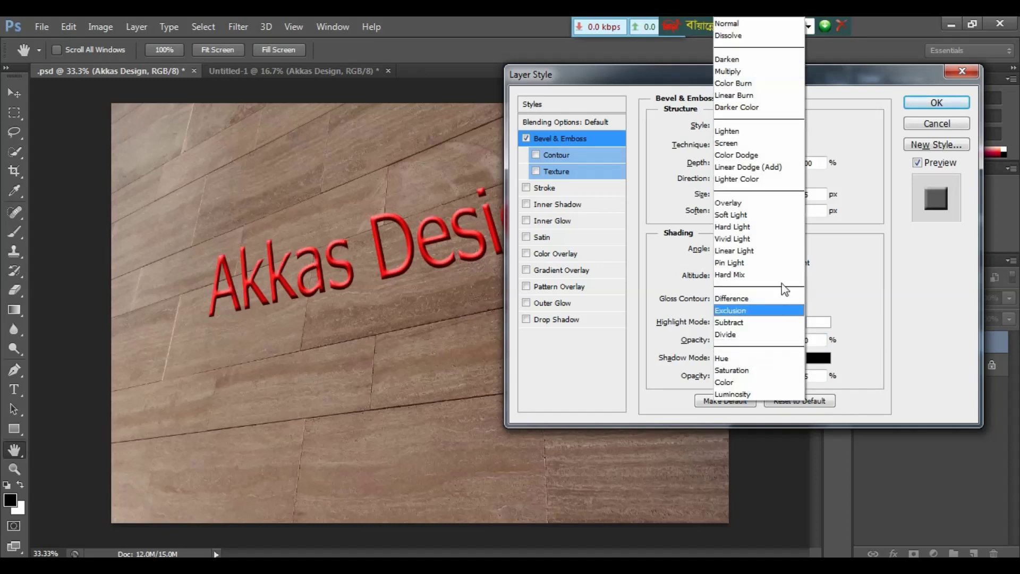
pyautogui.click(742, 95)
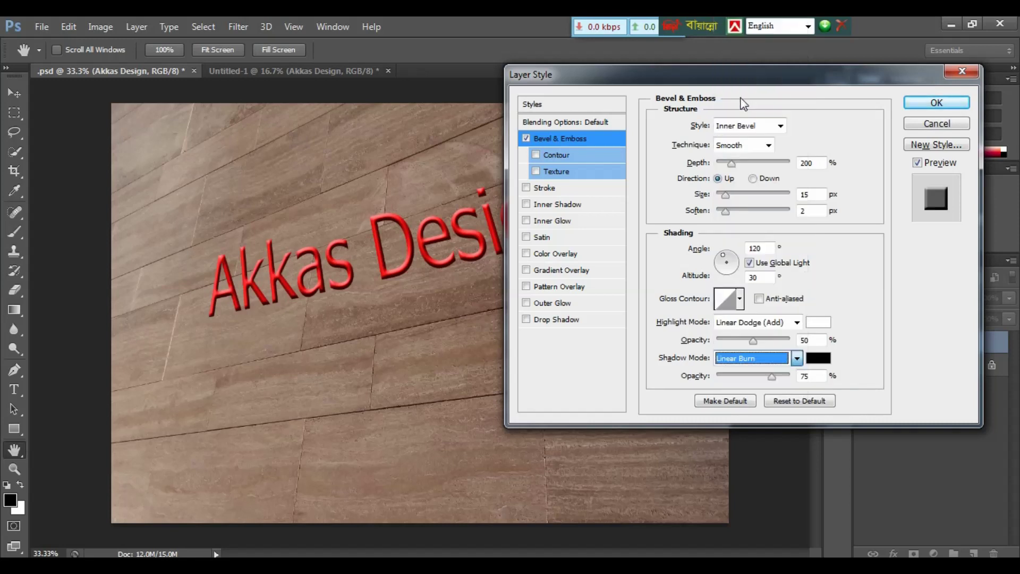
pyautogui.doubleClick(815, 376)
pyautogui.write('50')
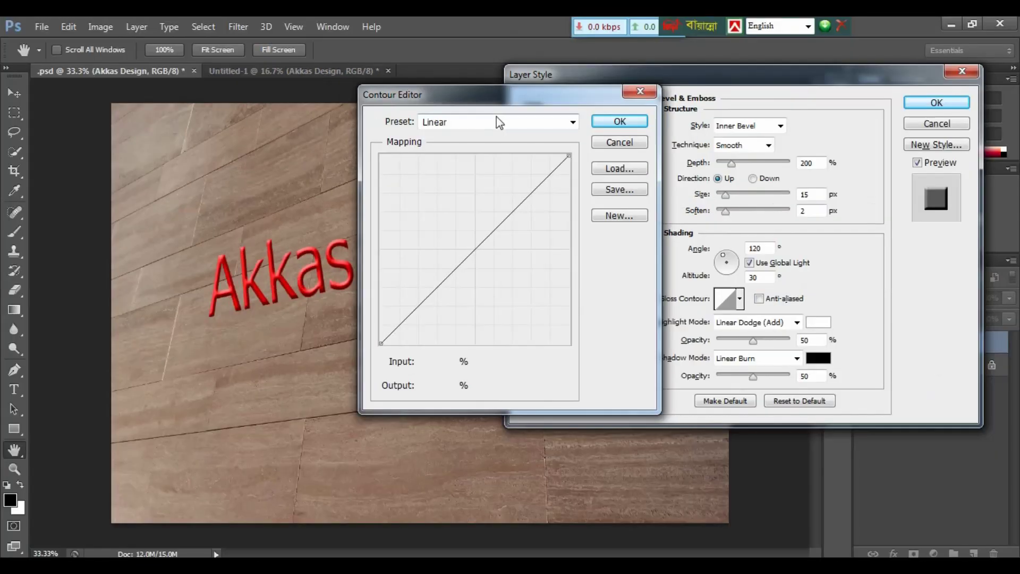
# - Apply the Ring preset as the bevel's Gloss Contour
pyautogui.click(493, 123)
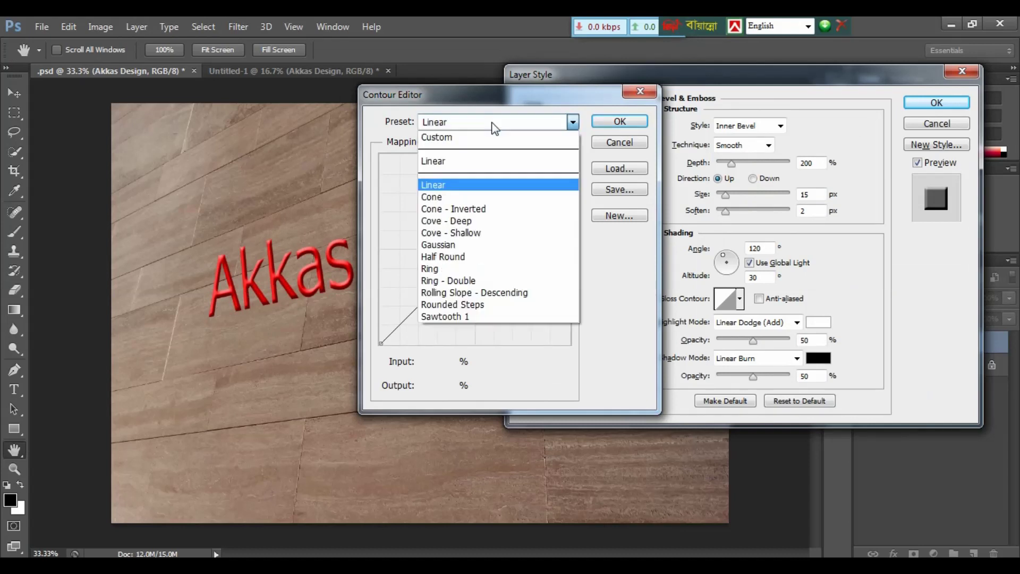
pyautogui.click(439, 269)
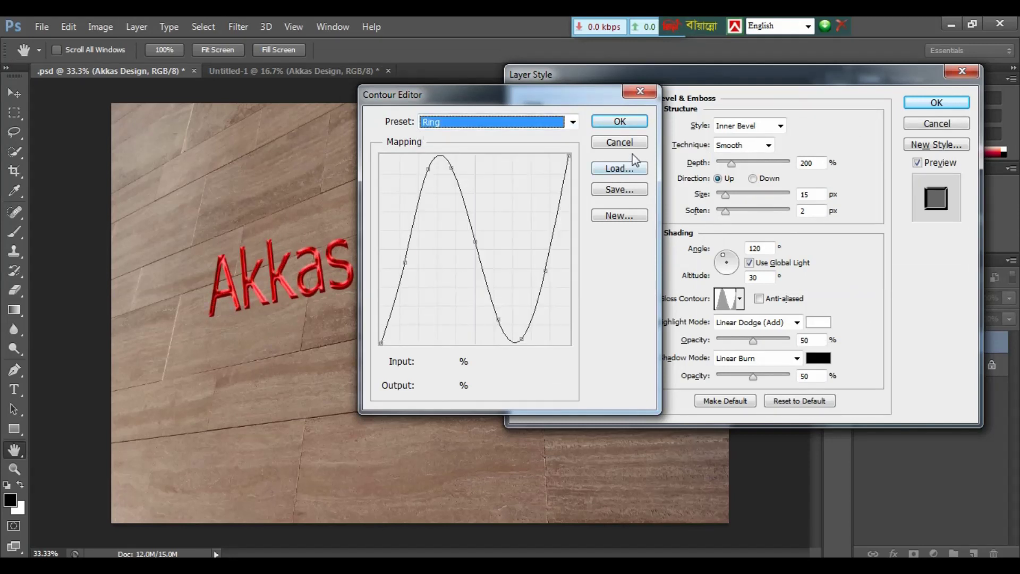
pyautogui.click(620, 121)
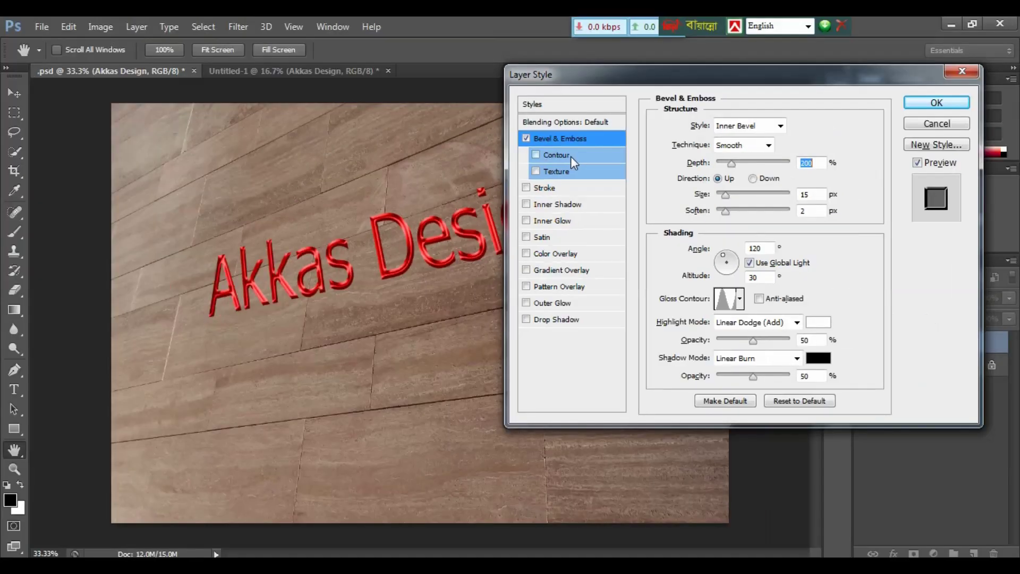
# - Enable the bevel Contour with the Gaussian preset and apply the layer style
pyautogui.click(564, 156)
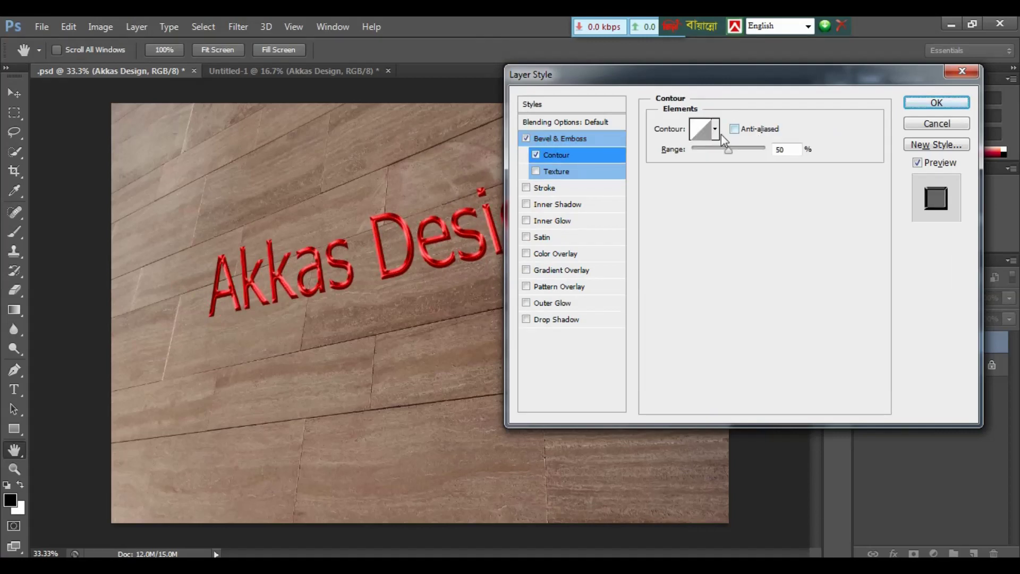
pyautogui.click(705, 130)
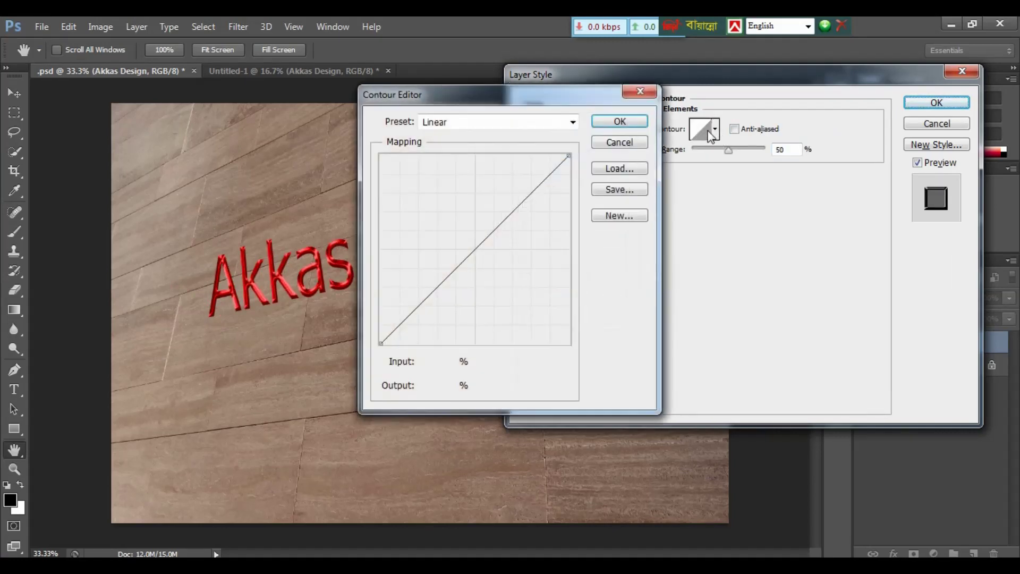
pyautogui.click(542, 123)
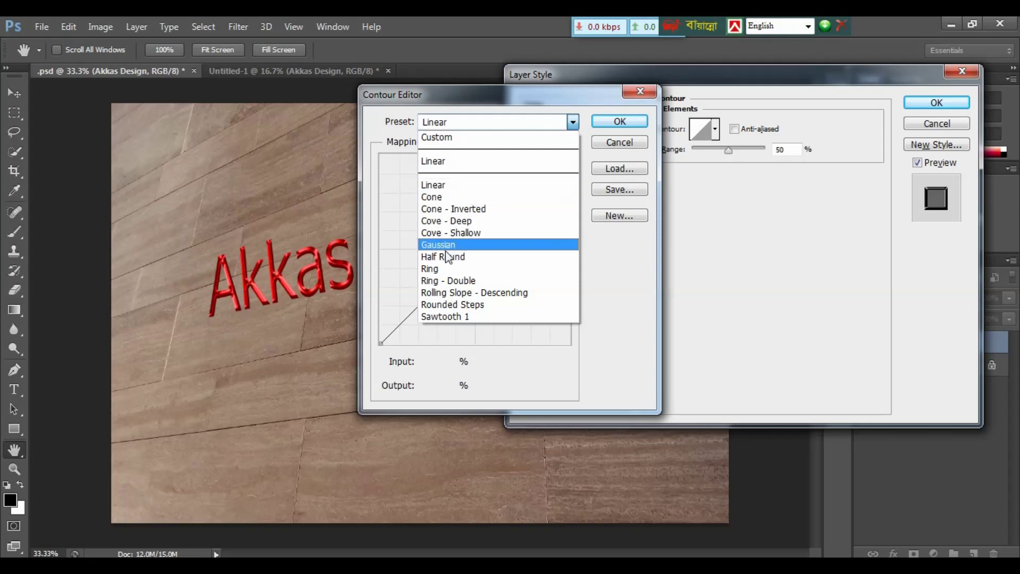
pyautogui.click(526, 243)
pyautogui.click(620, 121)
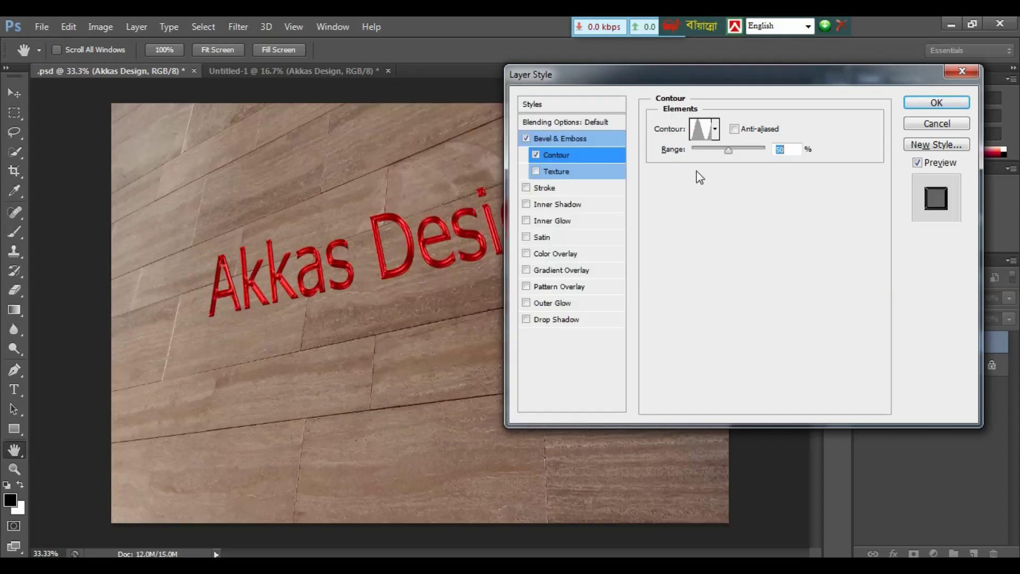
pyautogui.click(947, 104)
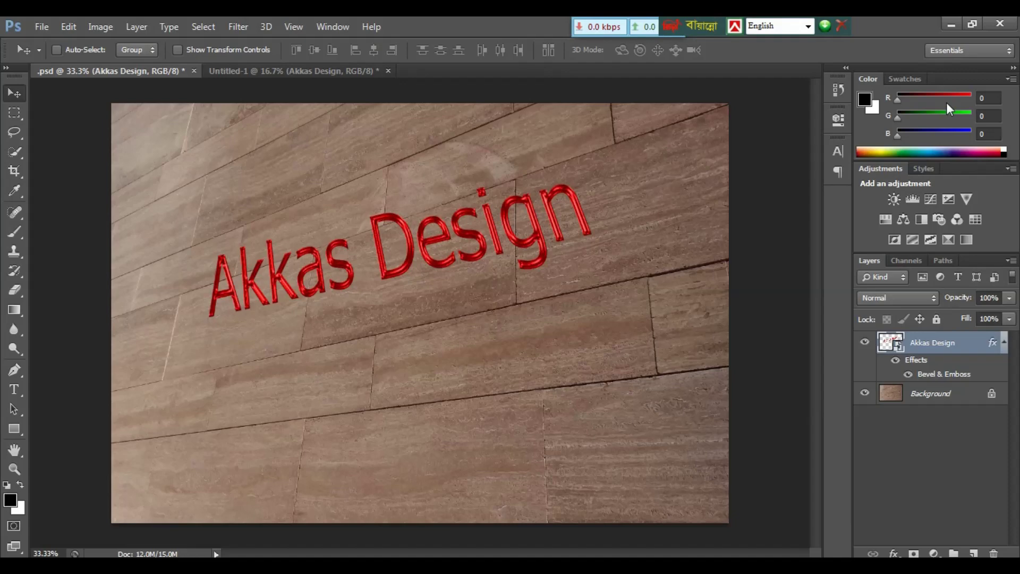
# - Drag the Akkas Design layer's Fill down to 0% so only the carved bevel remains
pyautogui.hotkey('ctrl', '+')
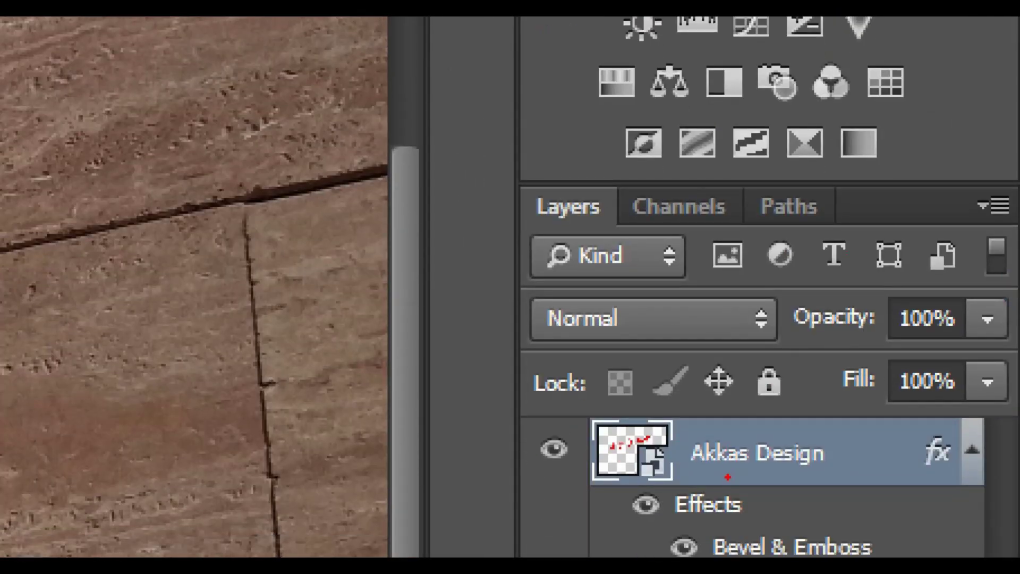
pyautogui.click(916, 340)
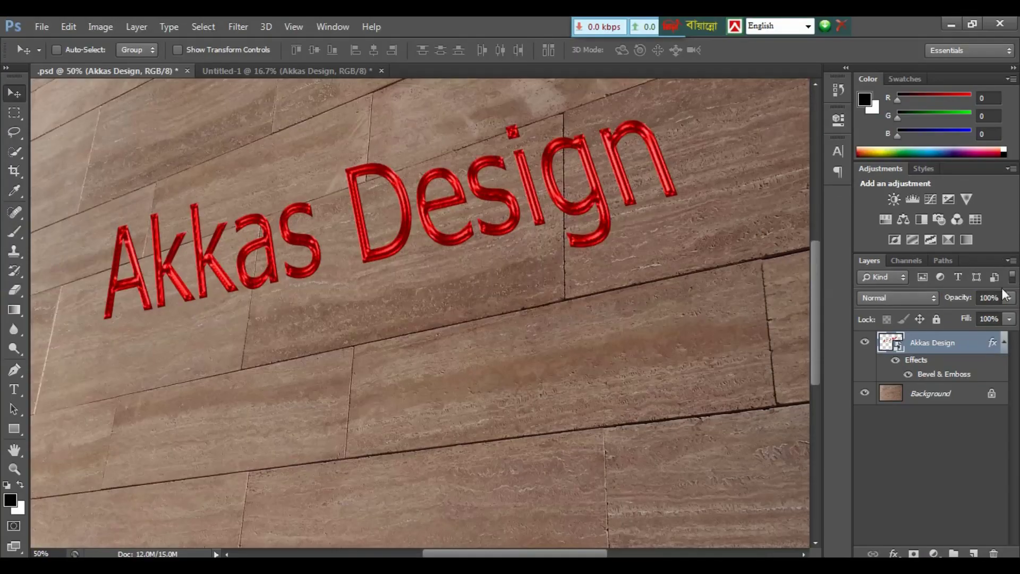
pyautogui.moveTo(968, 319); pyautogui.dragTo(871, 324)
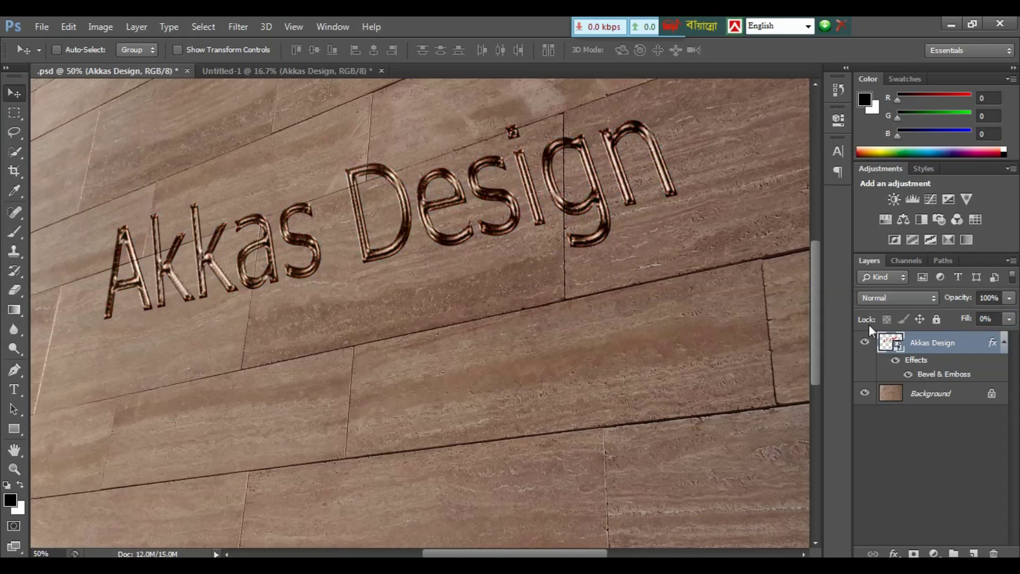
pyautogui.hotkey('ctrl', '-')
pyautogui.hotkey('ctrl', '-')
pyautogui.hotkey('ctrl', '-')
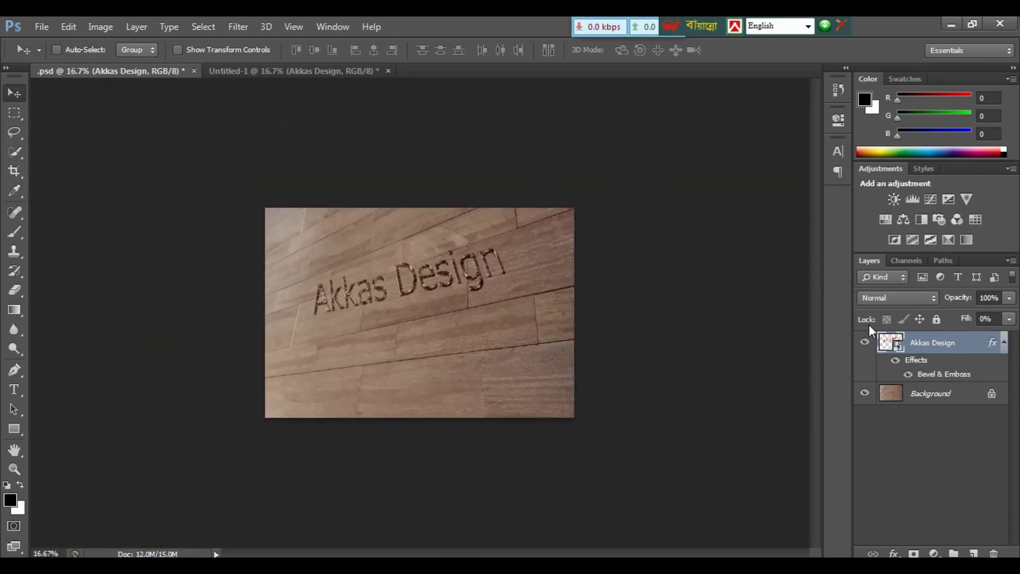
# - Zoom in on the engraved text and bring up Save As at the Desktop in PSD format
pyautogui.hotkey('ctrl', '+')
pyautogui.hotkey('ctrl', '+')
pyautogui.hotkey('ctrl', '+')
pyautogui.hotkey('ctrl', '+')
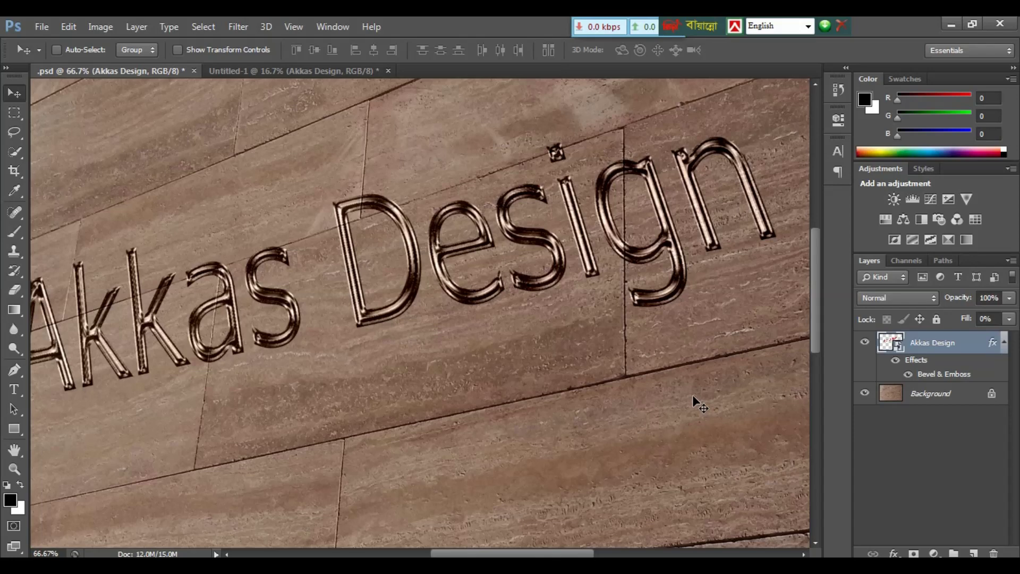
pyautogui.hotkey('ctrl', 'shift', 's')
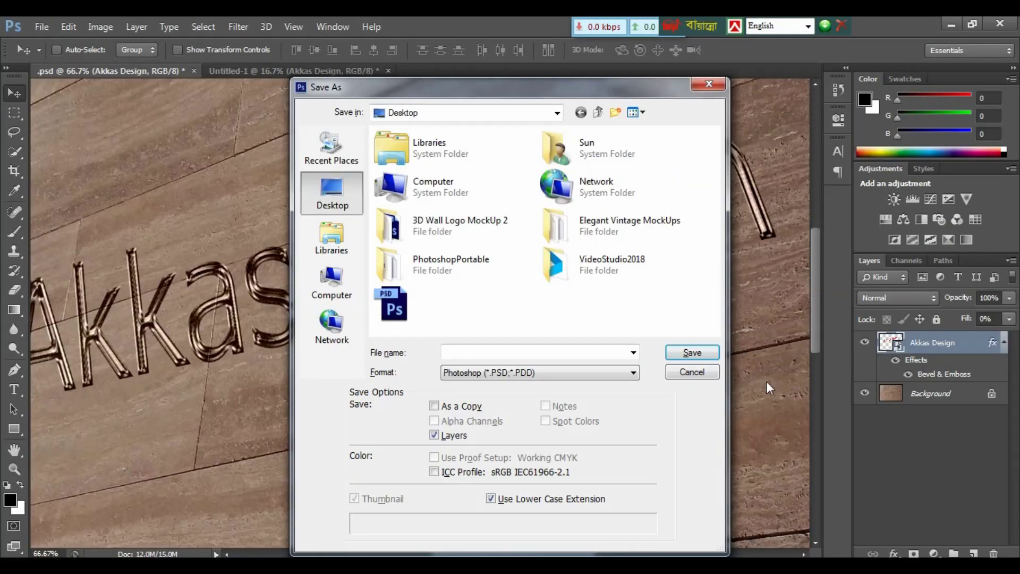
# - Cancel the Save As dialog and zoom back out to 50%
pyautogui.click(694, 372)
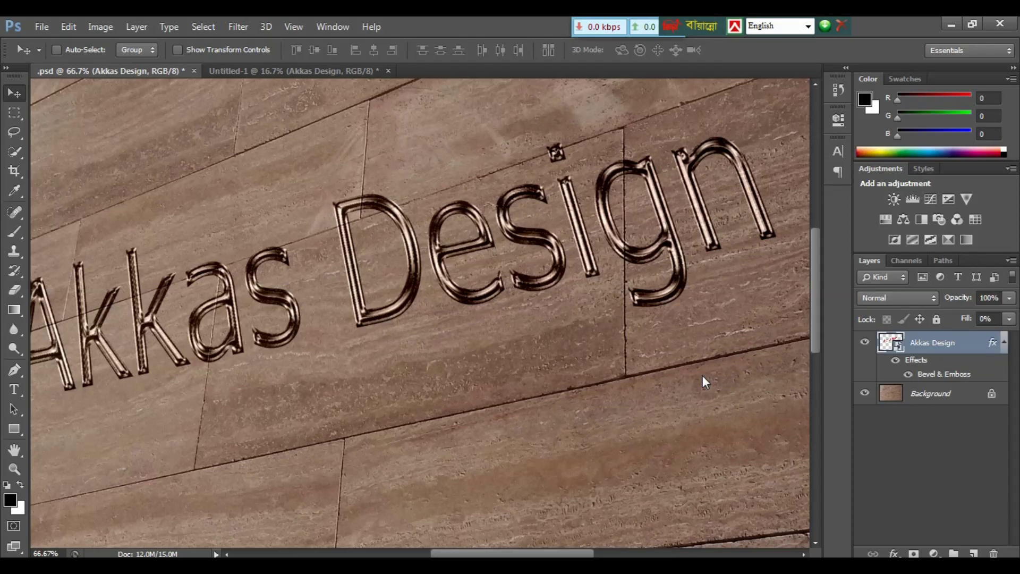
pyautogui.hotkey('ctrl', '-')
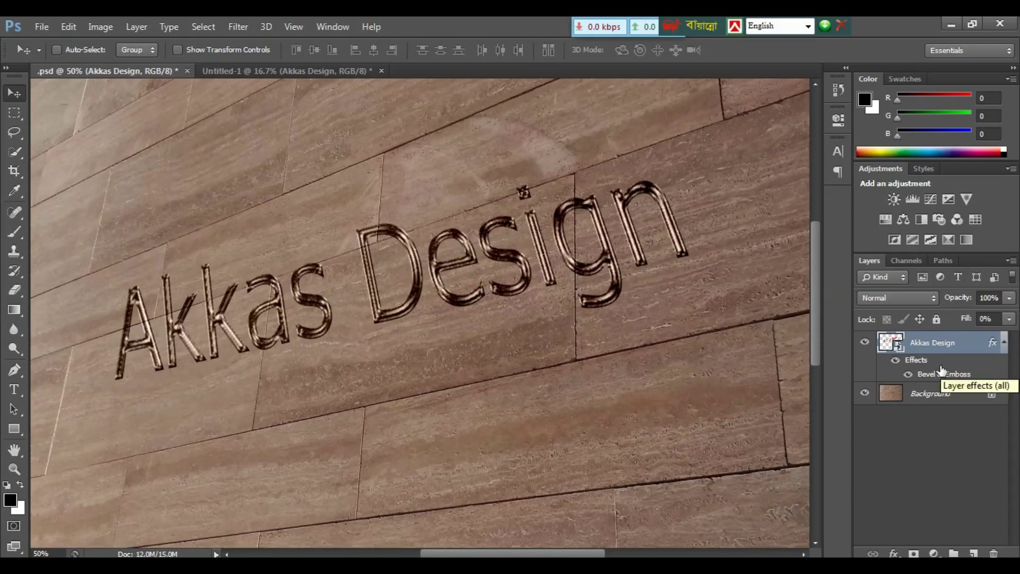
pyautogui.moveTo(941, 371); pyautogui.dragTo(897, 351)
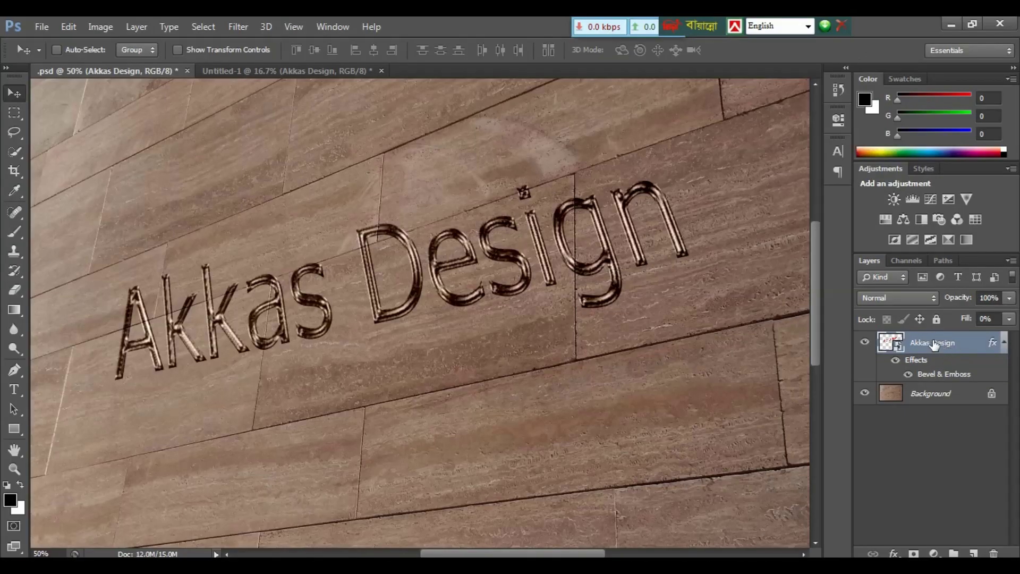
# - Open the Akkas Design smart object's contents as Akkas Design.psb
pyautogui.doubleClick(893, 346)
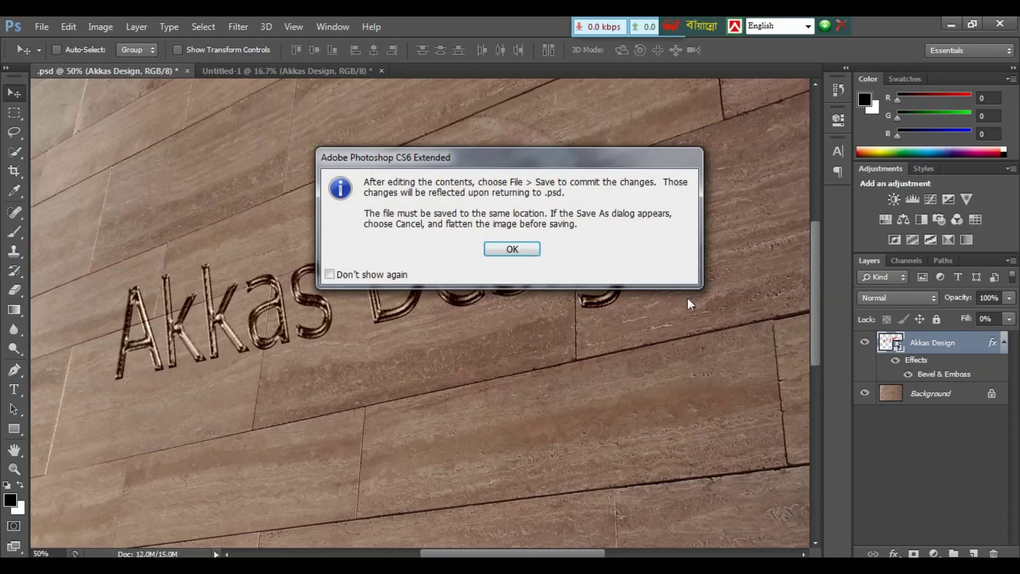
pyautogui.click(512, 250)
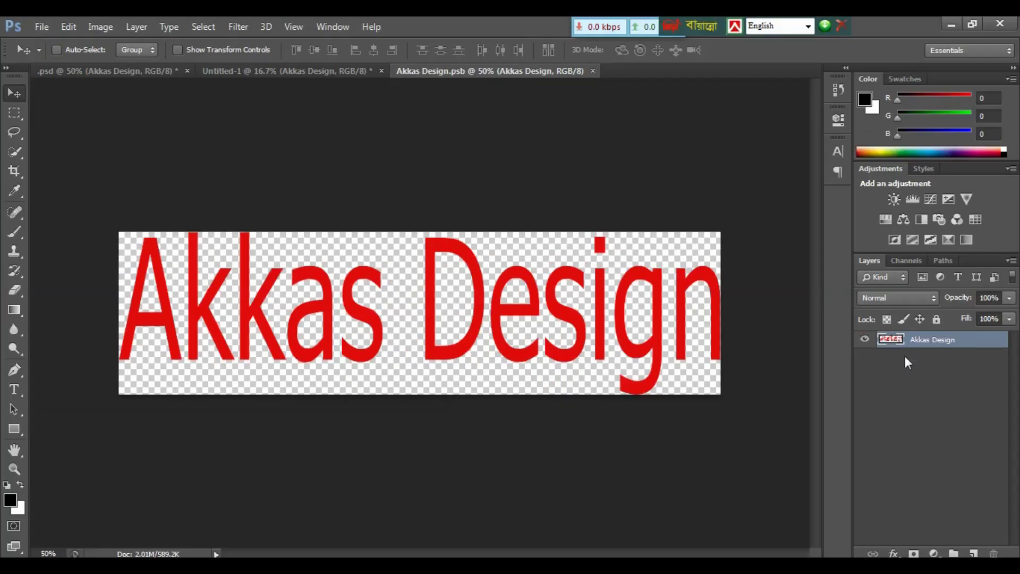
# - Hide the Akkas Design layer and add a large, centred red 'I love you' text layer
pyautogui.click(867, 339)
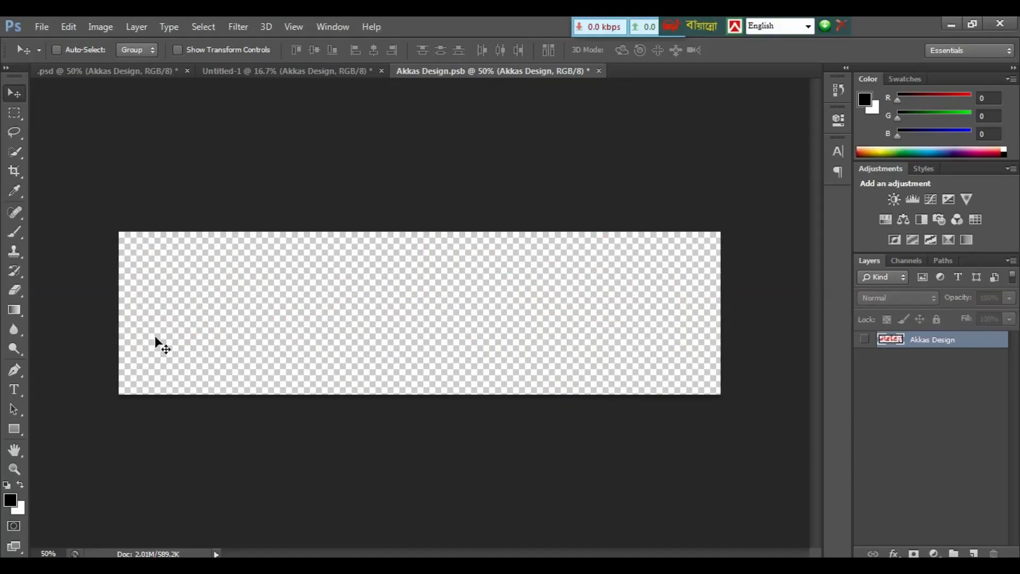
pyautogui.click(21, 386)
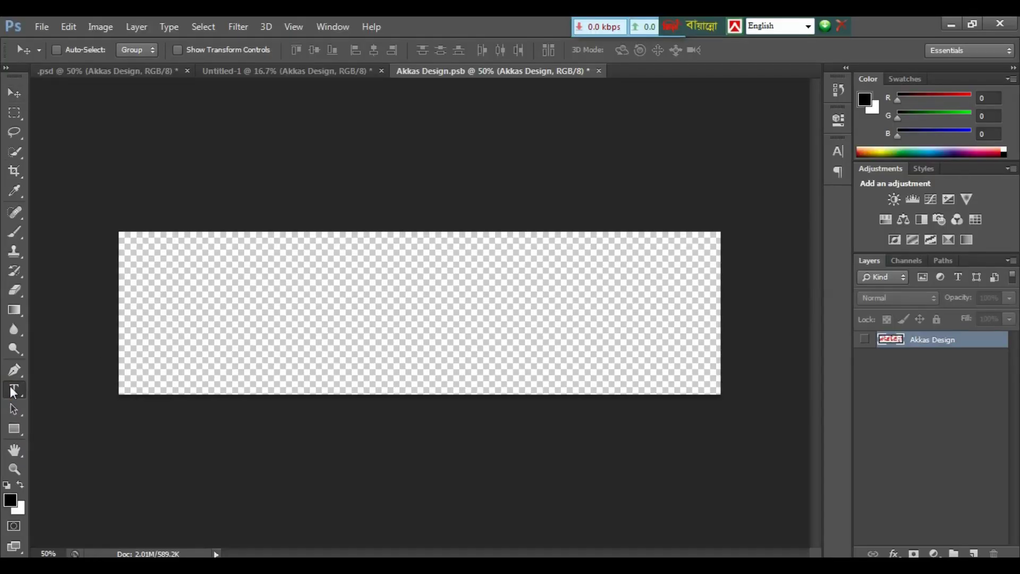
pyautogui.click(14, 391)
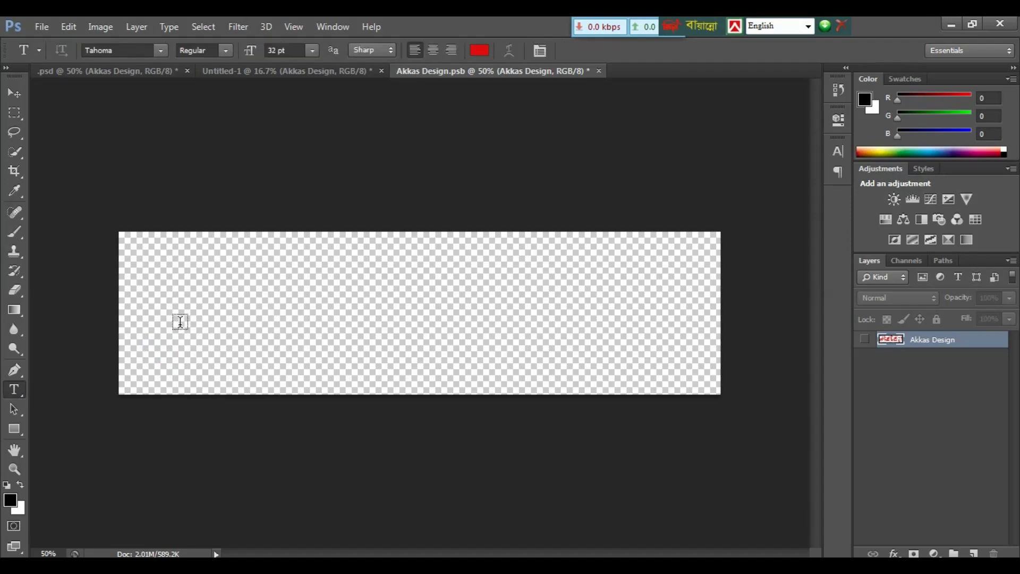
pyautogui.click(181, 322)
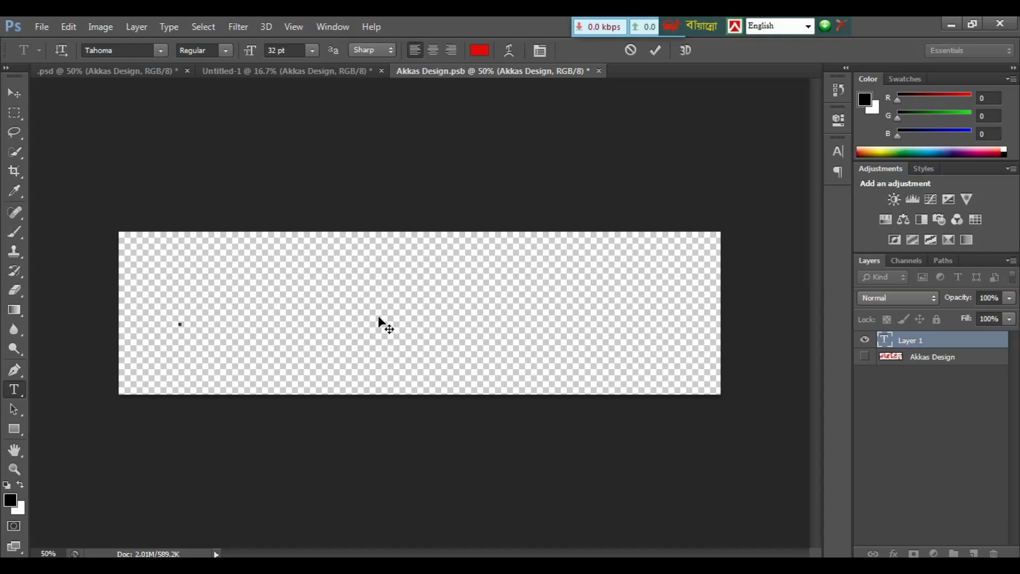
pyautogui.write('I ')
pyautogui.write('love ')
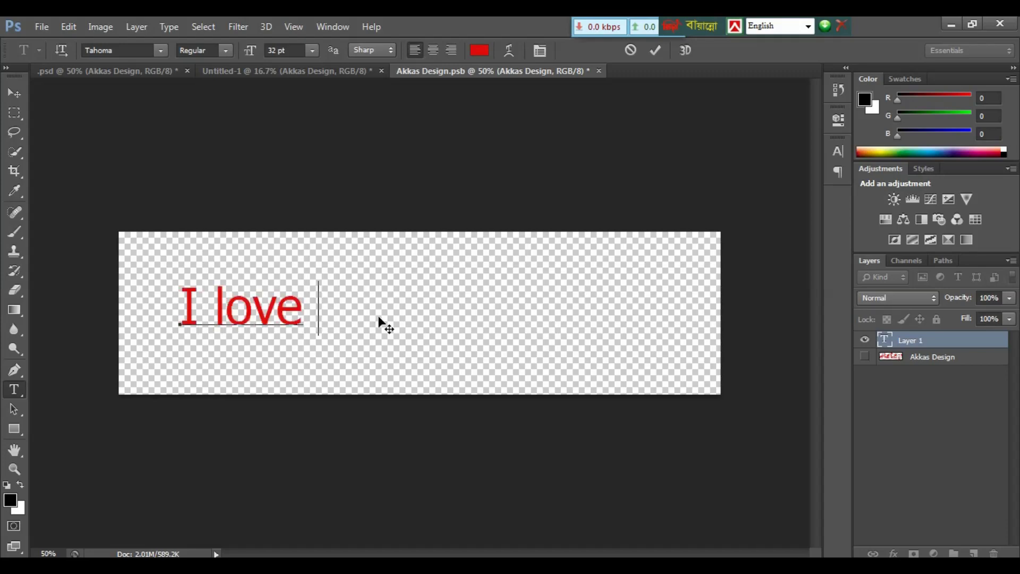
pyautogui.write('you')
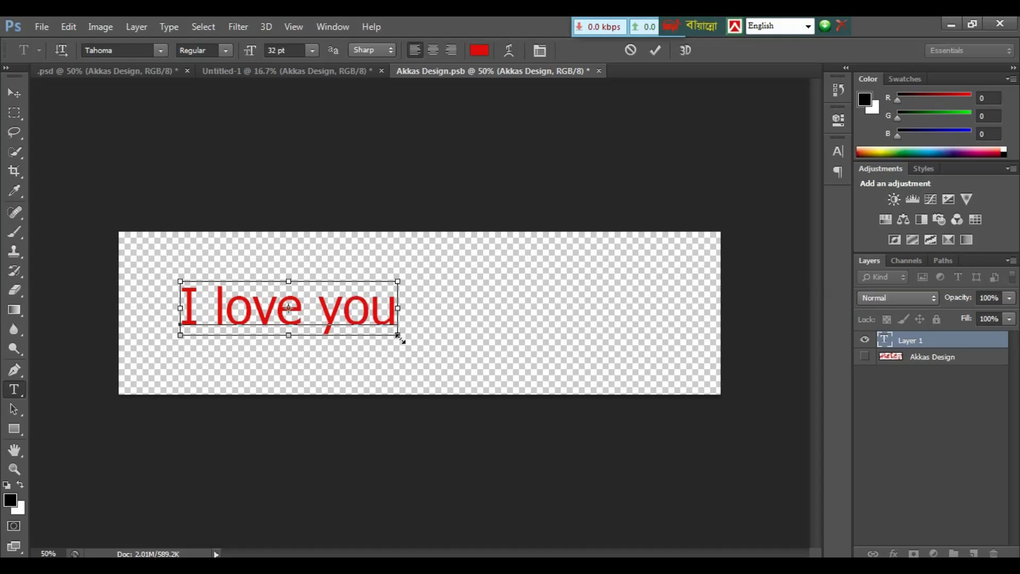
pyautogui.moveTo(399, 335); pyautogui.dragTo(711, 410)
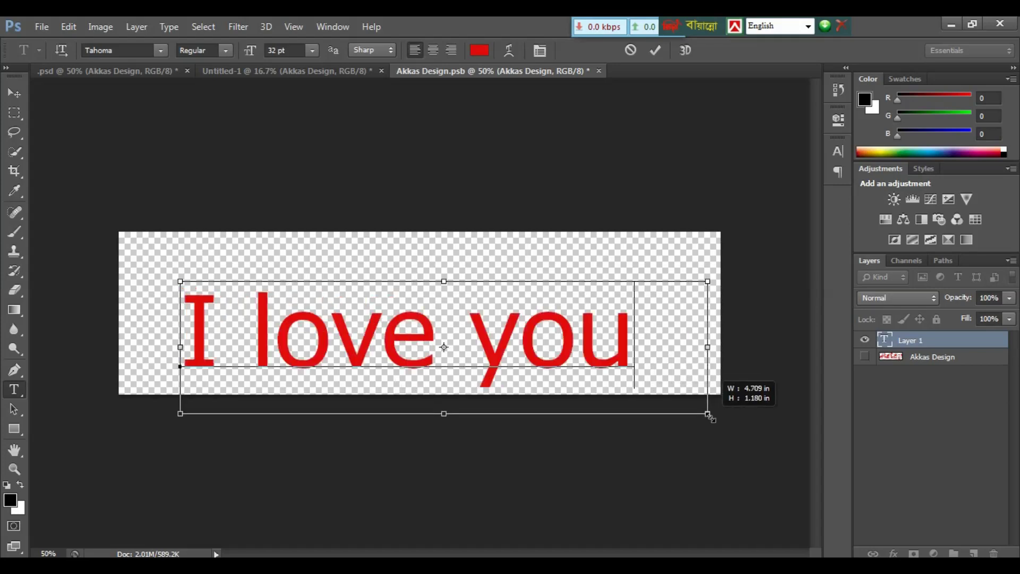
pyautogui.moveTo(554, 269); pyautogui.dragTo(524, 240)
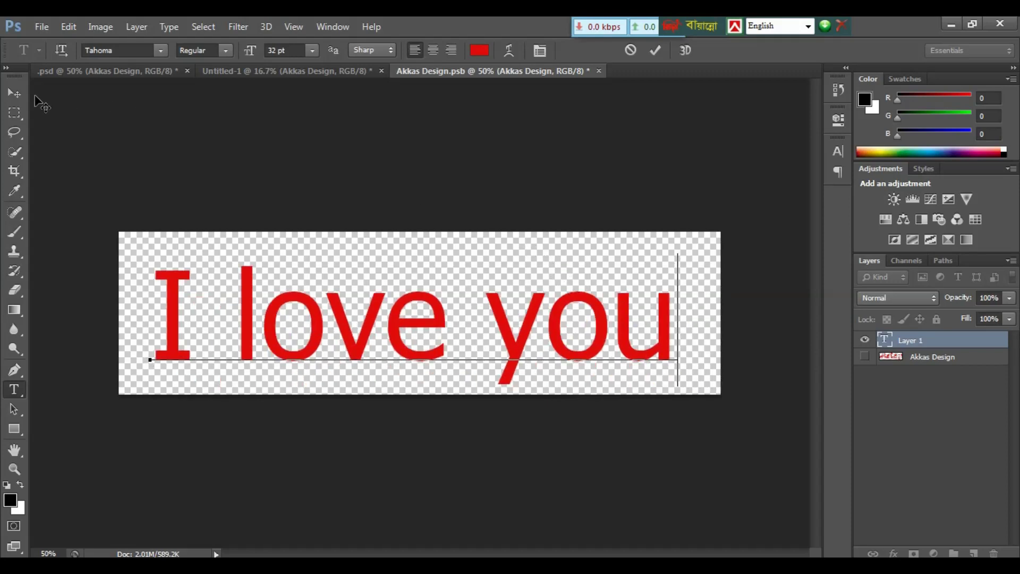
pyautogui.click(18, 94)
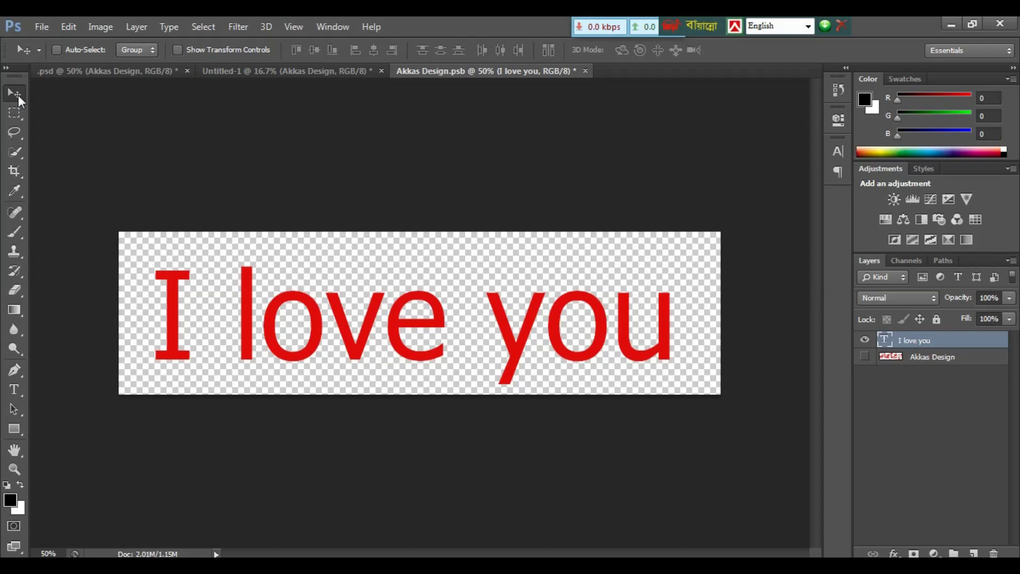
# - Save the .psb so the wall reads 'I love you', then reopen the smart object contents
pyautogui.hotkey('ctrl', 's')
pyautogui.click(218, 69)
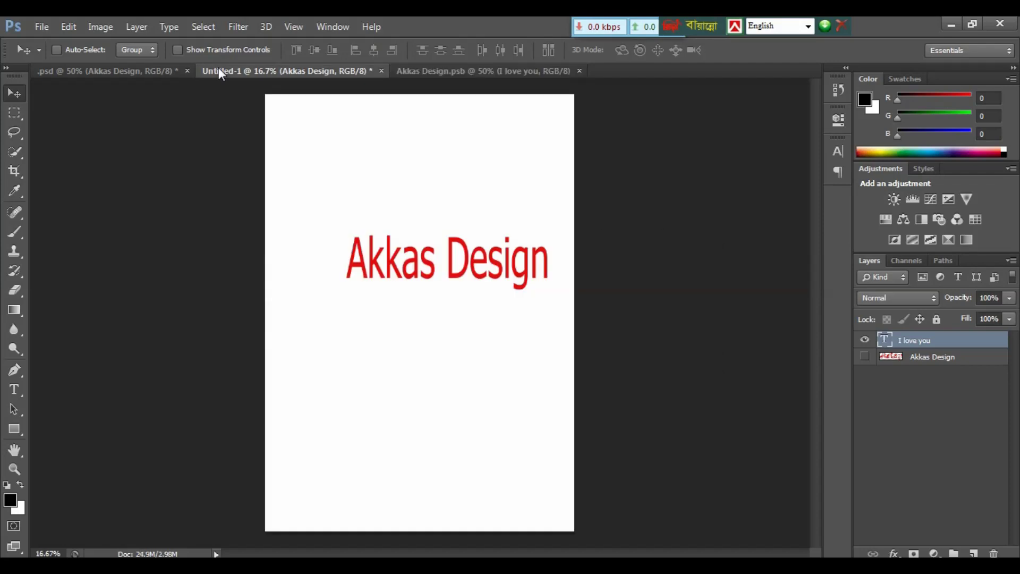
pyautogui.click(140, 68)
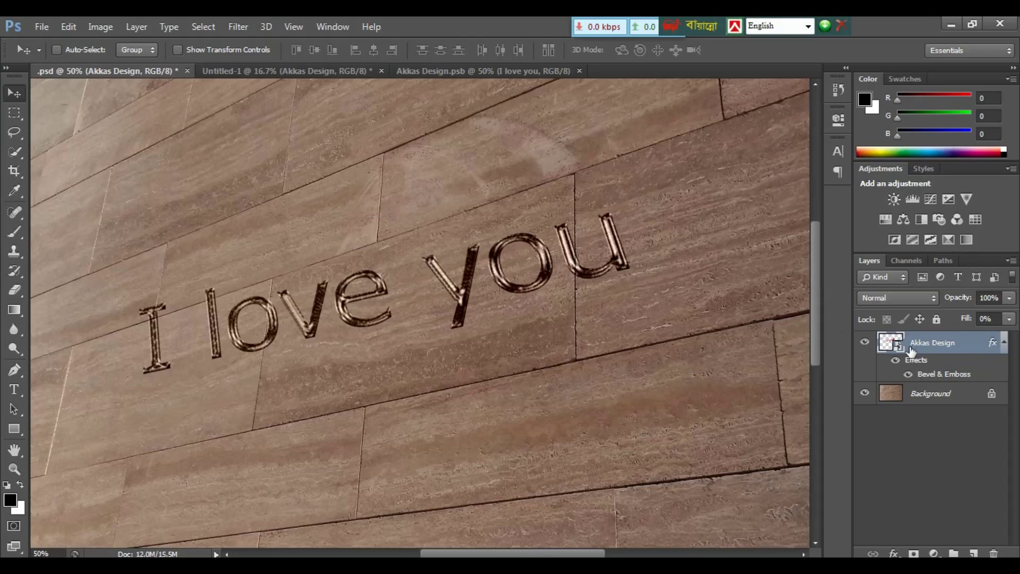
pyautogui.doubleClick(889, 346)
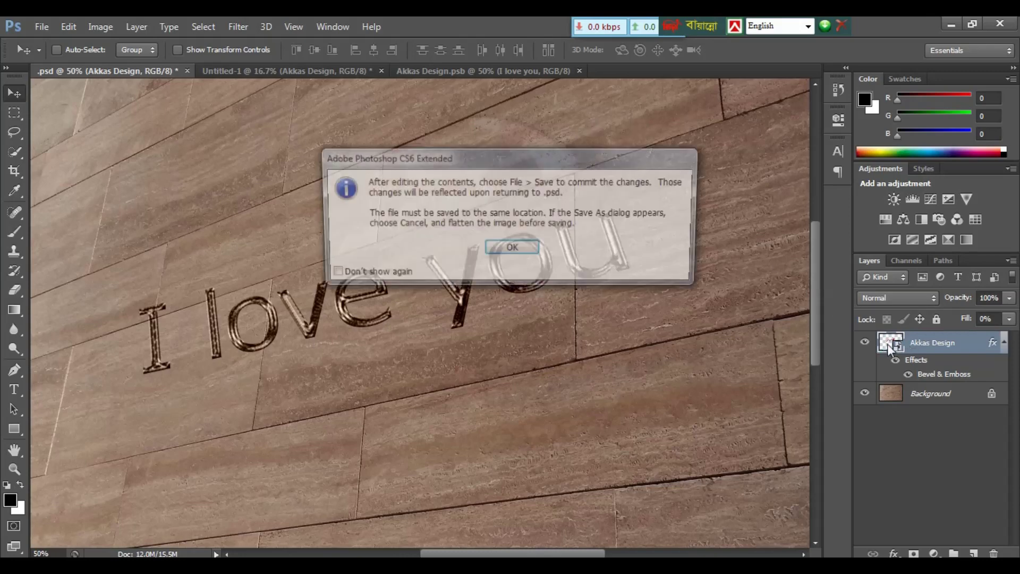
pyautogui.click(524, 258)
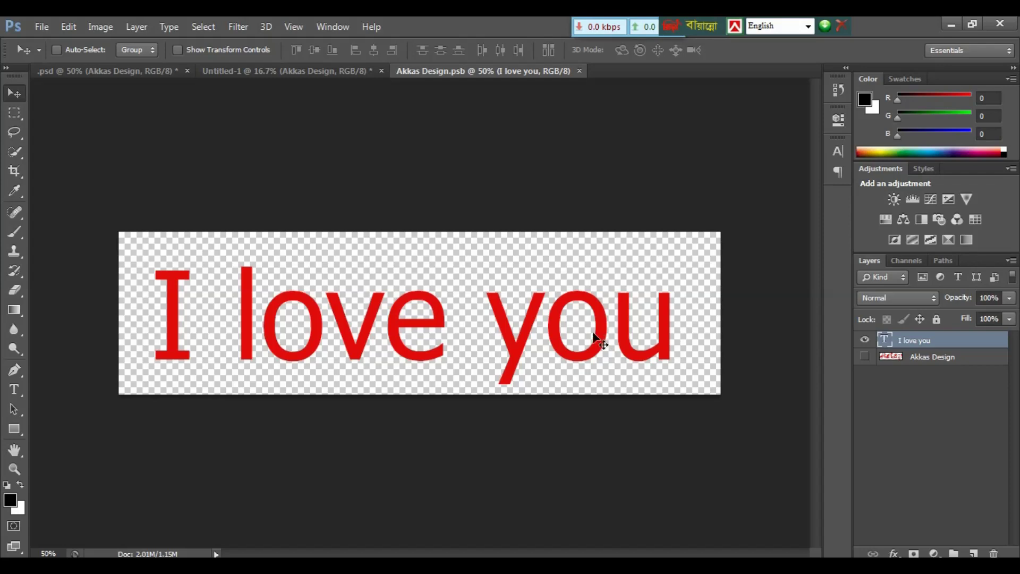
# - Replace ' love you' after the 'I' with the random letters 'jdwjvdhvh'
pyautogui.press('t')
pyautogui.click(513, 332)
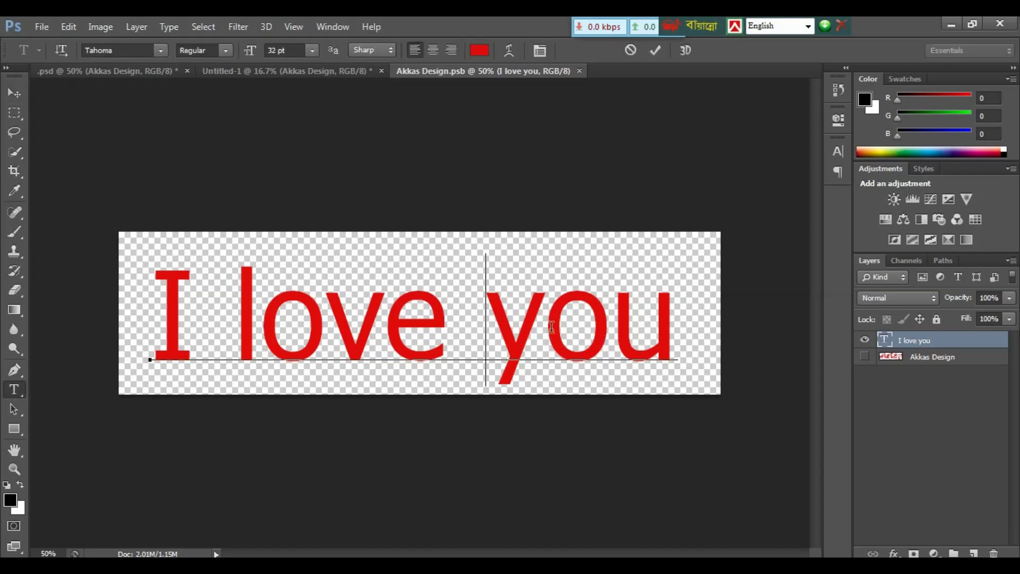
pyautogui.moveTo(661, 327); pyautogui.dragTo(173, 337)
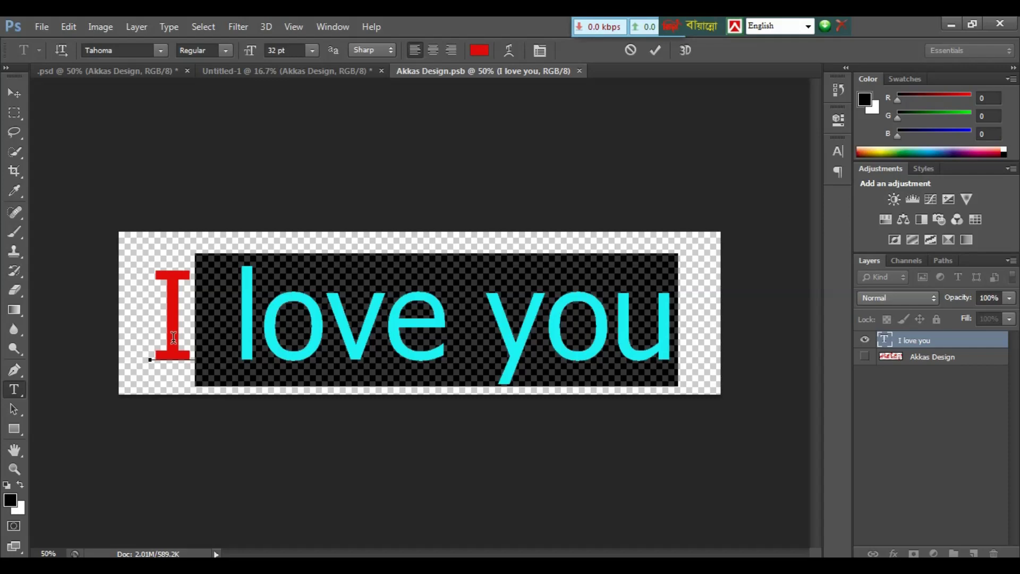
pyautogui.write('jdwjvdhvh')
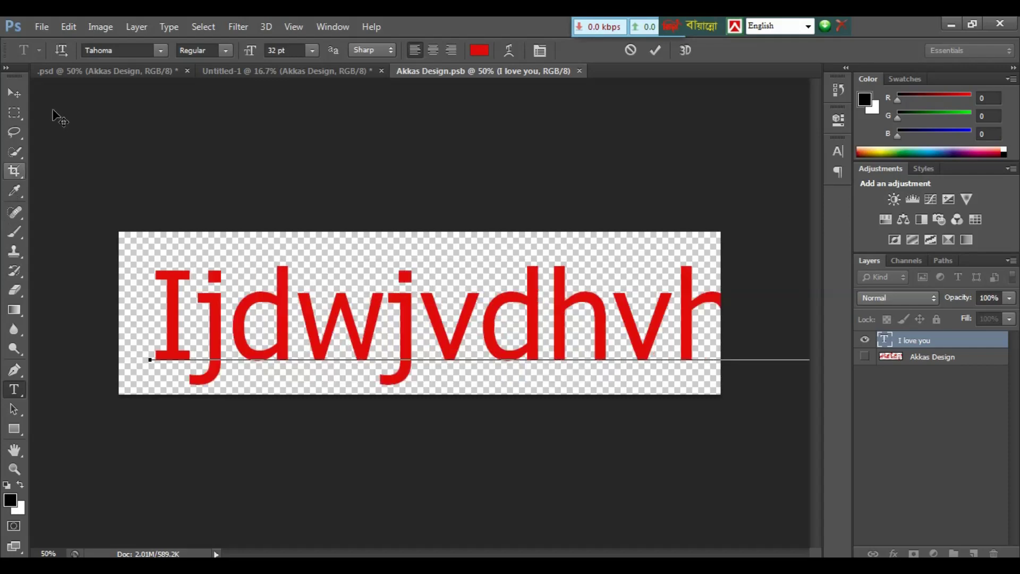
# - Commit the text, save the smart object contents, and return to the stone wall document
pyautogui.click(15, 93)
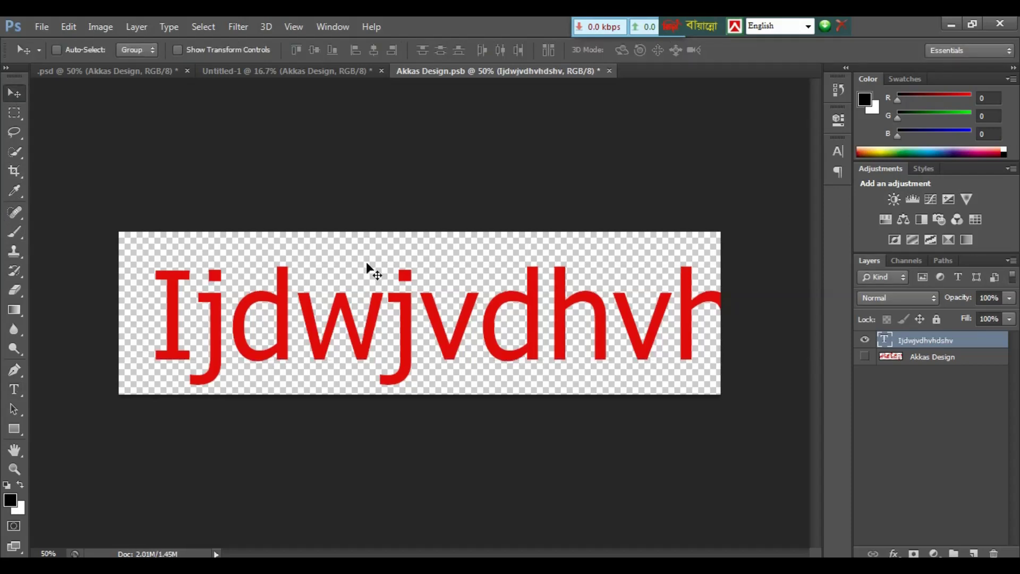
pyautogui.hotkey('ctrl', 's')
pyautogui.click(148, 77)
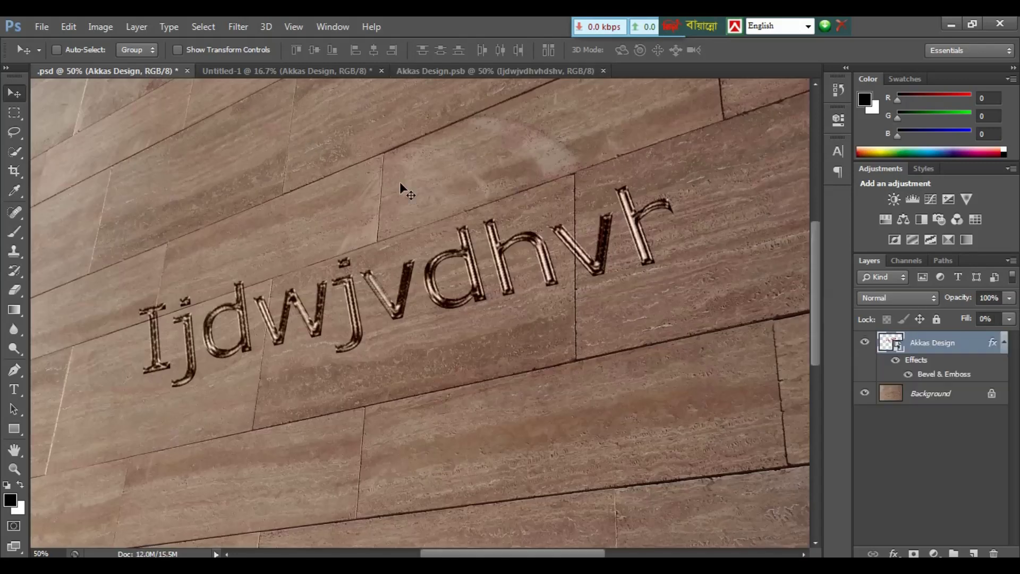